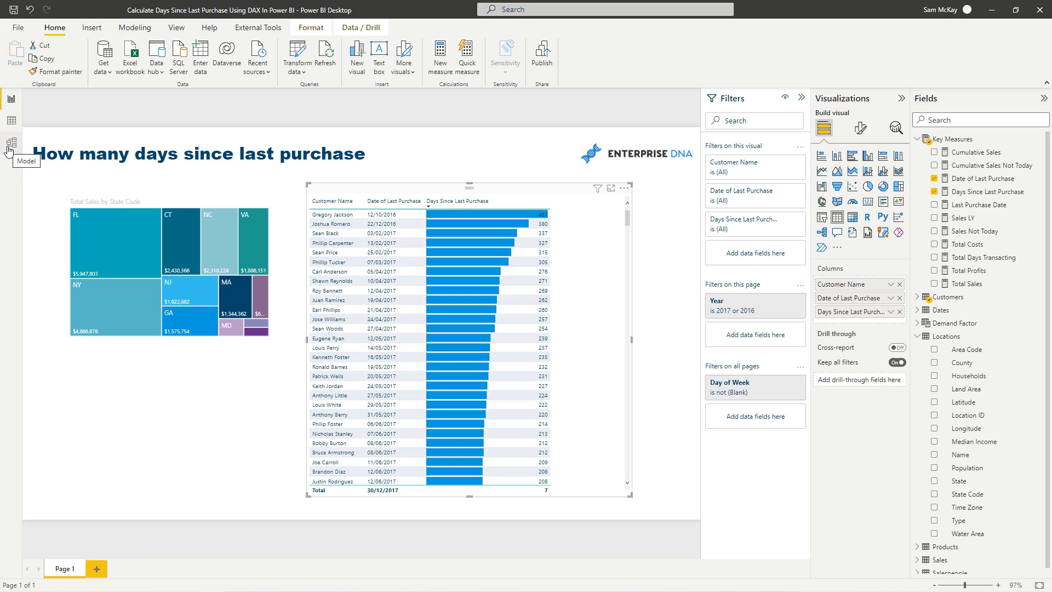
- Inspect the Purchase Date column in the Sales table data and return to the report page
{"action": "left_click", "coordinate": [11, 121]}
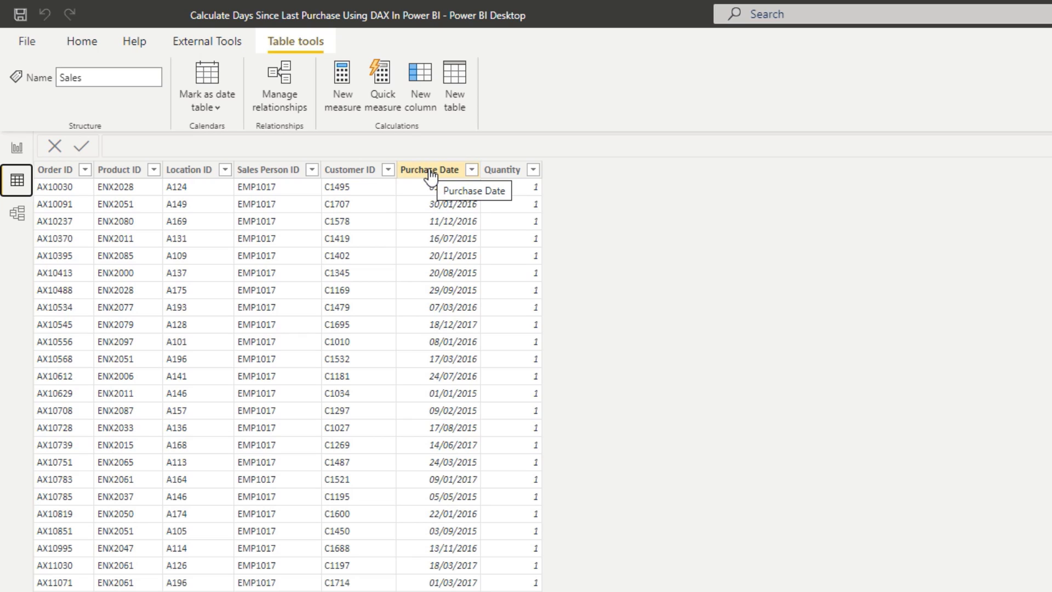
{"action": "left_click", "coordinate": [430, 171]}
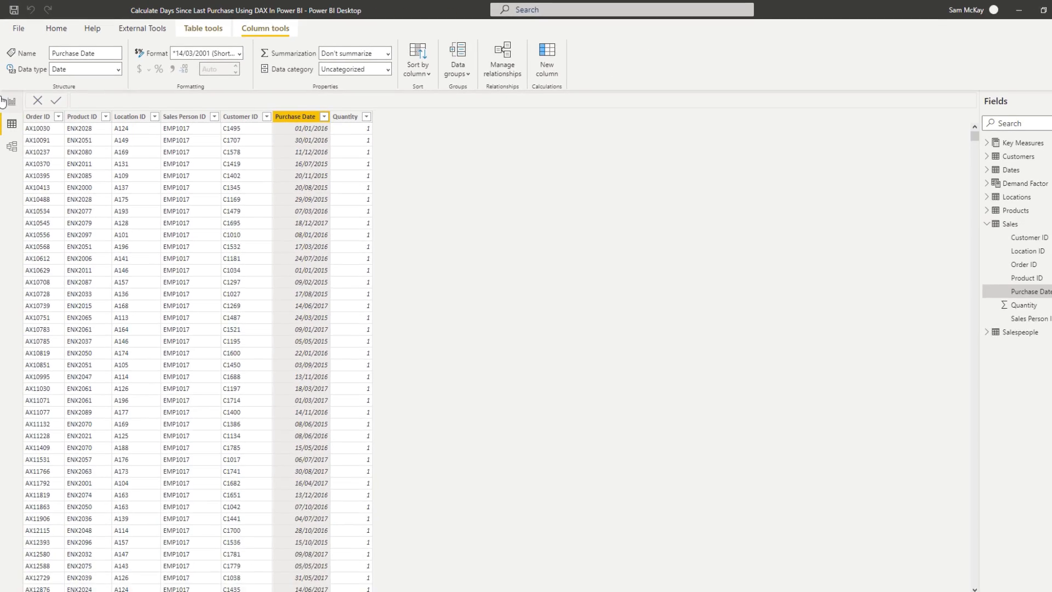
{"action": "left_click", "coordinate": [17, 148]}
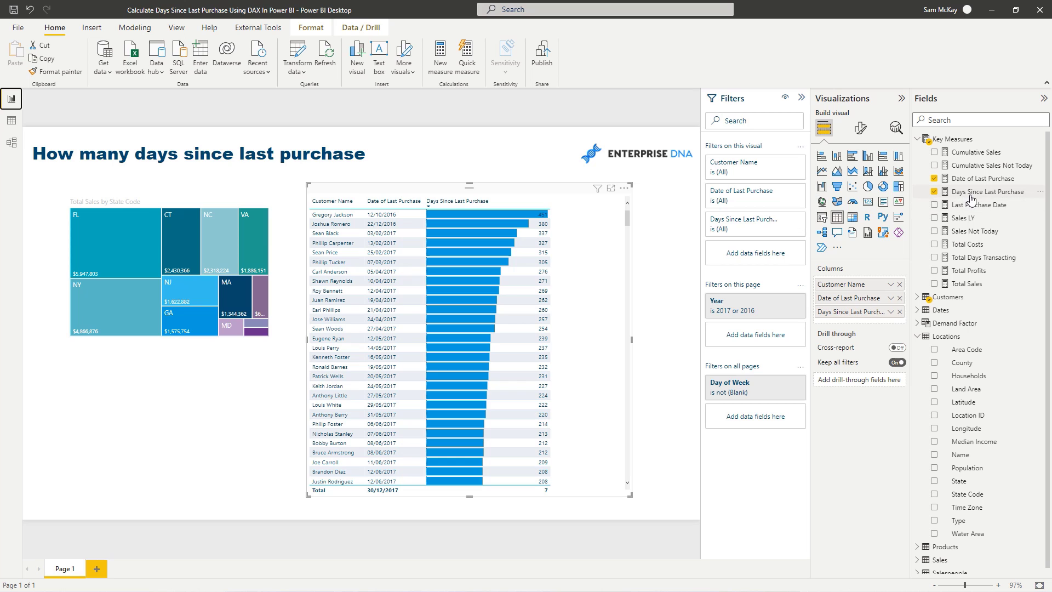
- Examine the LASTDATE formula of the Date of Last Purchase measure, including its Sales[Purchase Date] argument
{"action": "left_click", "coordinate": [982, 178]}
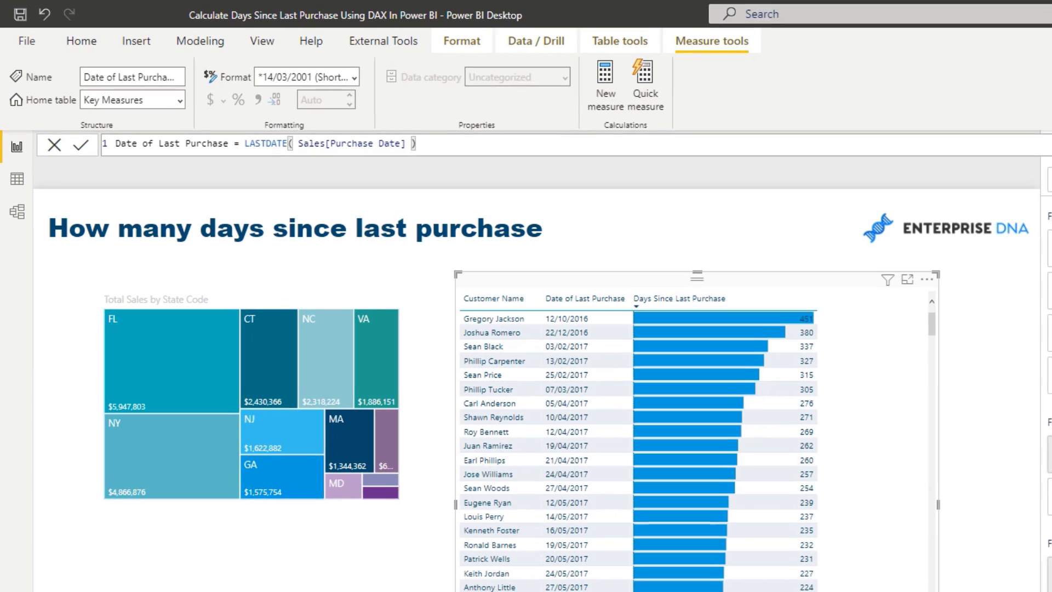
{"action": "left_click", "coordinate": [245, 143]}
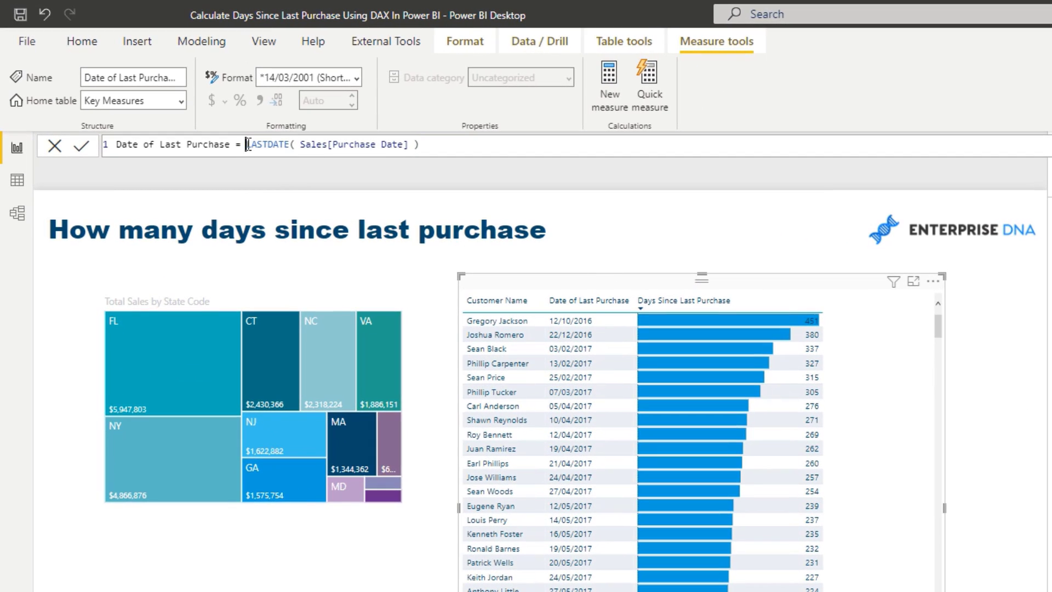
{"action": "left_click_drag", "start_coordinate": [245, 145], "coordinate": [457, 146]}
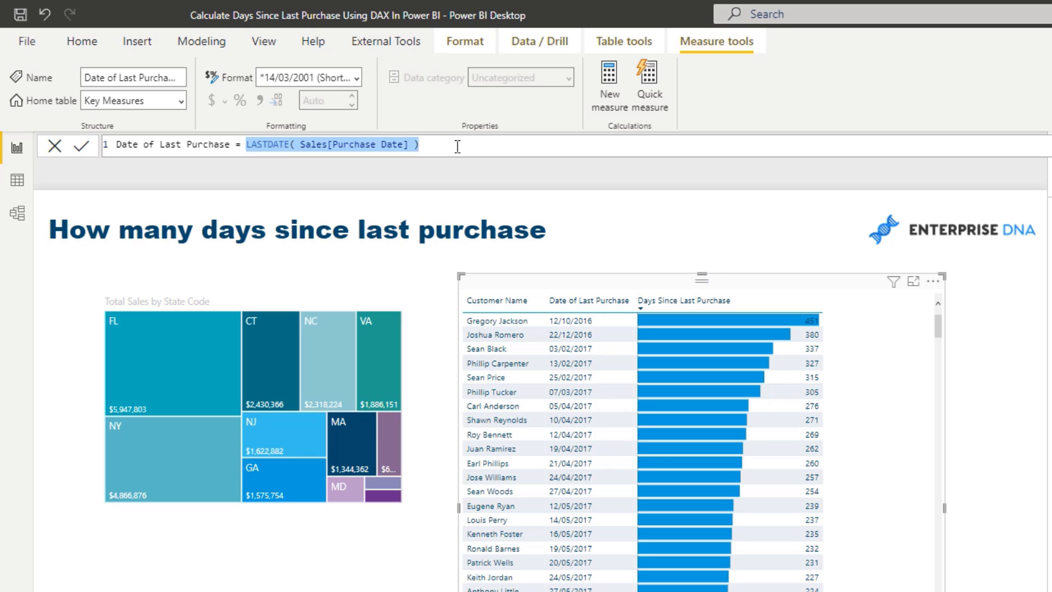
{"action": "left_click", "coordinate": [419, 146]}
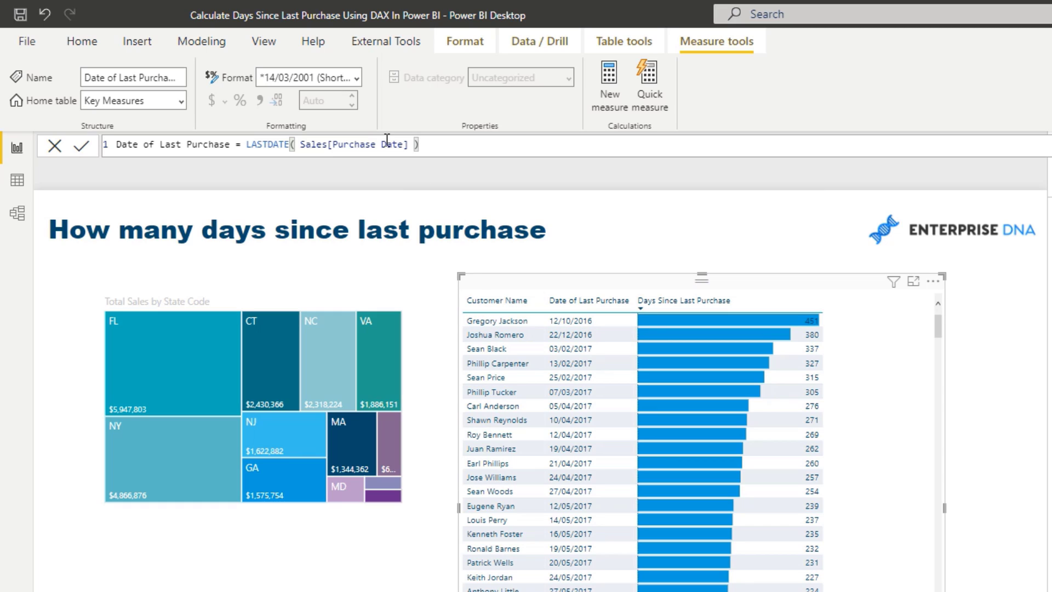
{"action": "left_click_drag", "start_coordinate": [415, 144], "coordinate": [296, 147]}
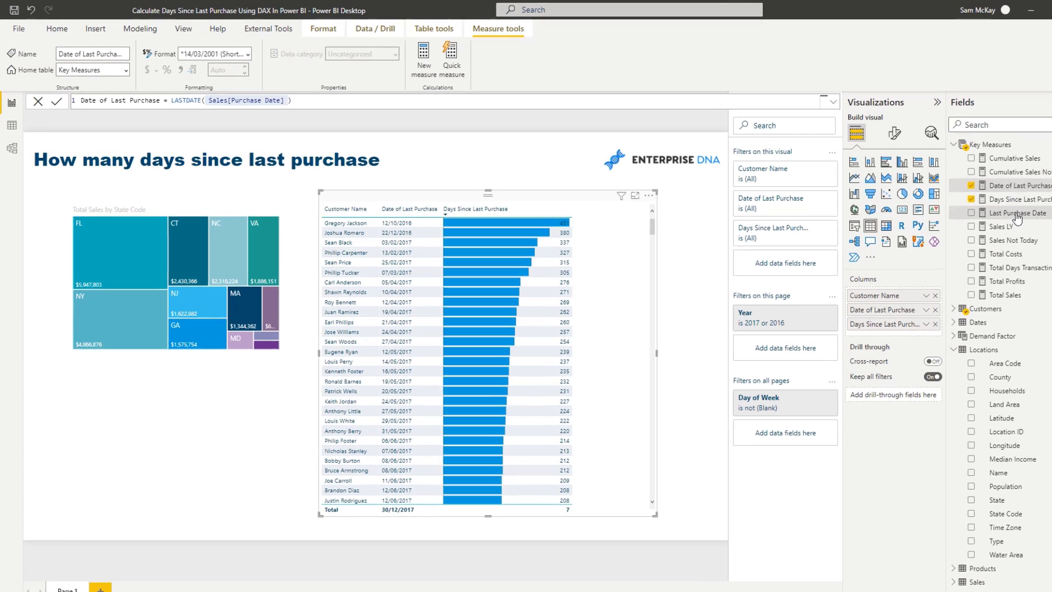
- Review the MAXX formula of the Last Purchase Date measure and add the measure to the customer table before Days Since Last Purchase
{"action": "left_click", "coordinate": [1016, 215]}
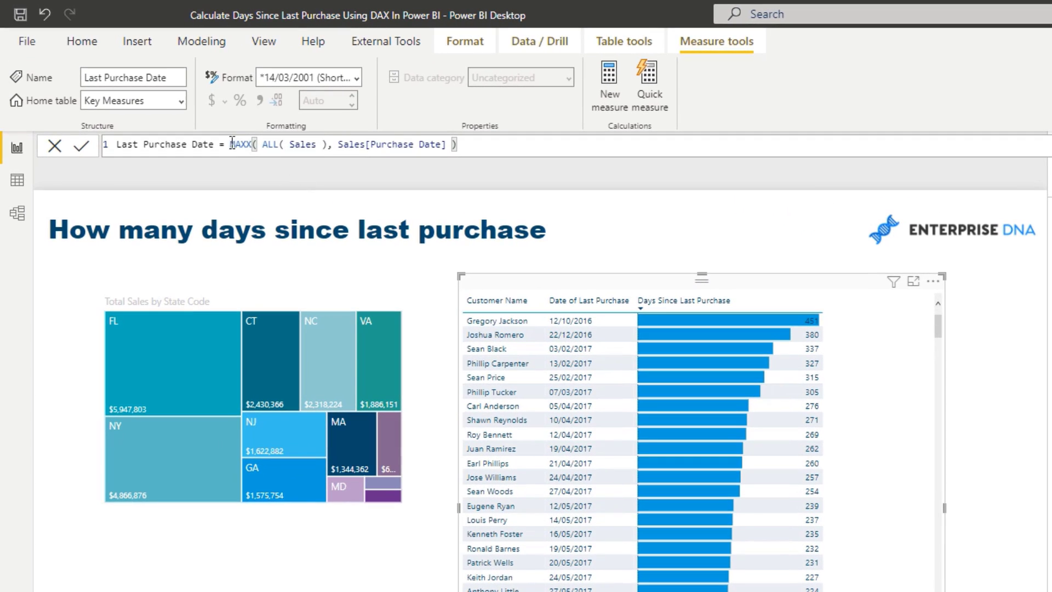
{"action": "left_click_drag", "start_coordinate": [157, 100], "coordinate": [247, 104]}
{"action": "left_click_drag", "start_coordinate": [357, 147], "coordinate": [454, 147]}
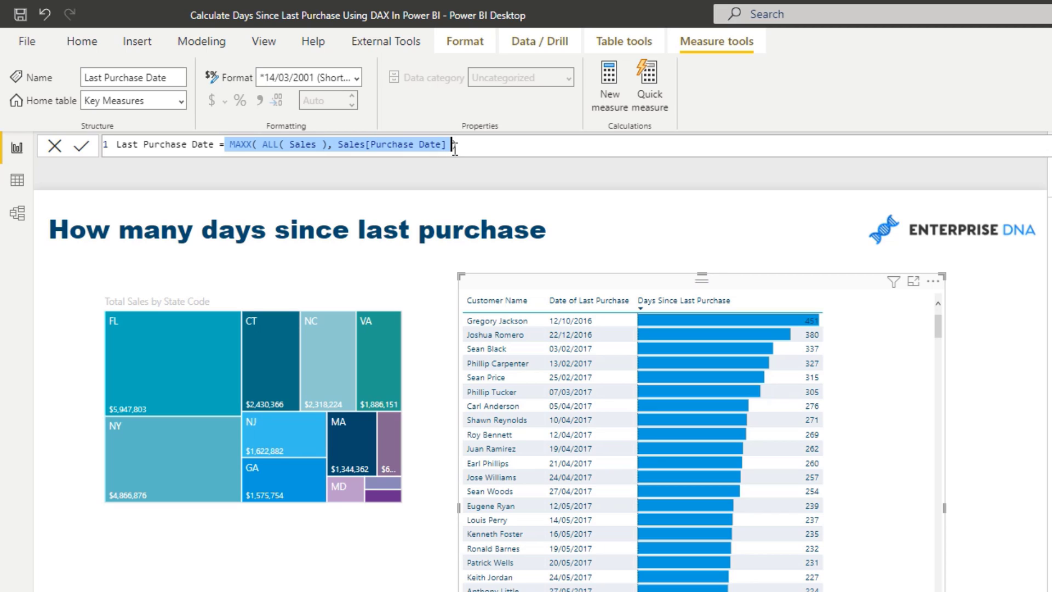
{"action": "left_click", "coordinate": [454, 147]}
{"action": "left_click_drag", "start_coordinate": [316, 145], "coordinate": [290, 145]}
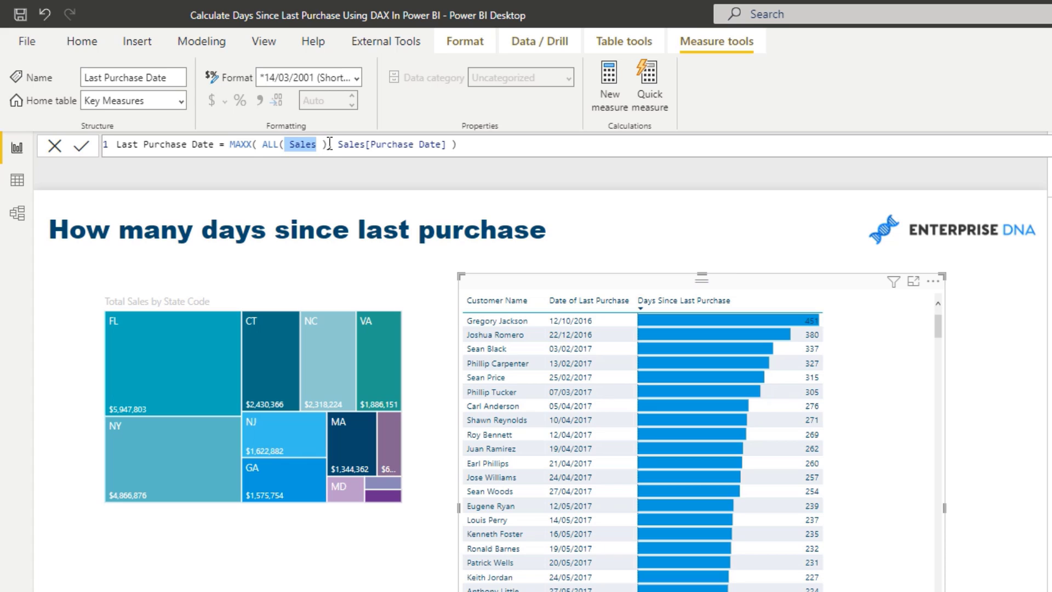
{"action": "left_click_drag", "start_coordinate": [329, 144], "coordinate": [263, 144]}
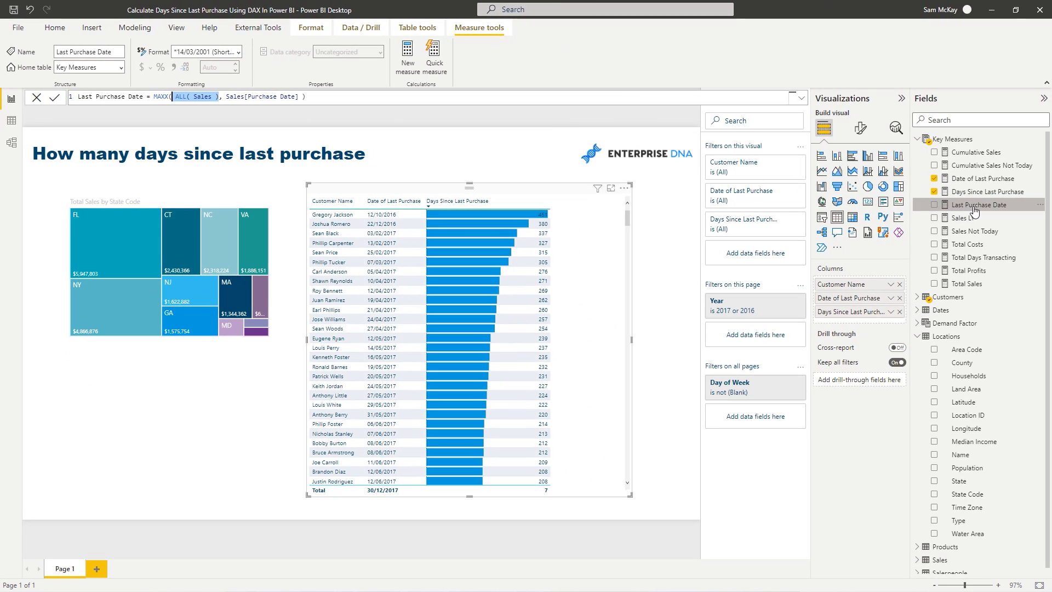
{"action": "left_click_drag", "start_coordinate": [986, 208], "coordinate": [871, 304]}
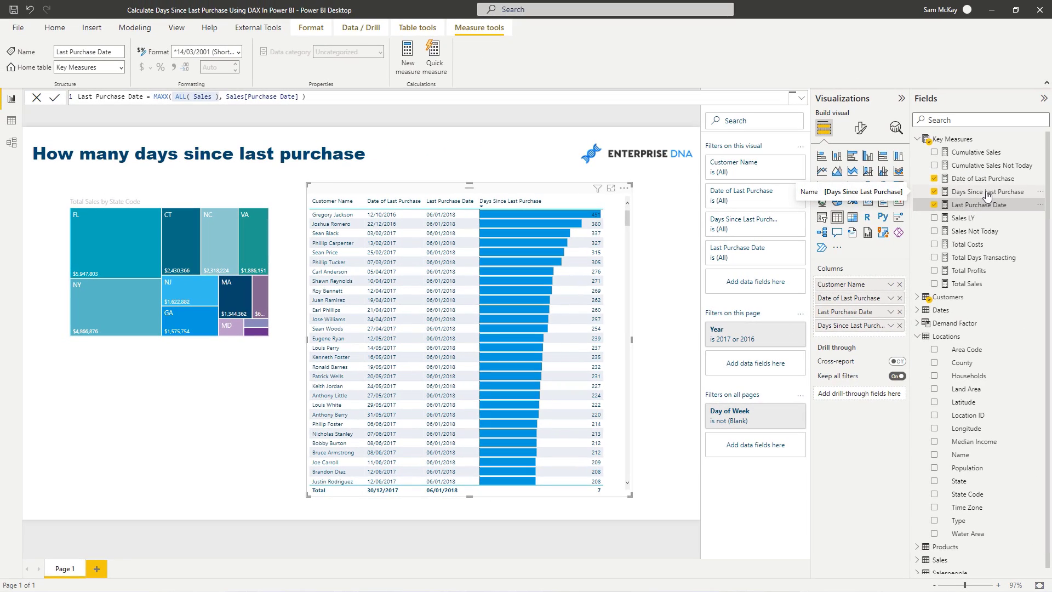
- Examine the Days Since Last Purchase formula, covering its VALUE date subtraction and its IF ISBLANK condition
{"action": "left_click", "coordinate": [986, 192]}
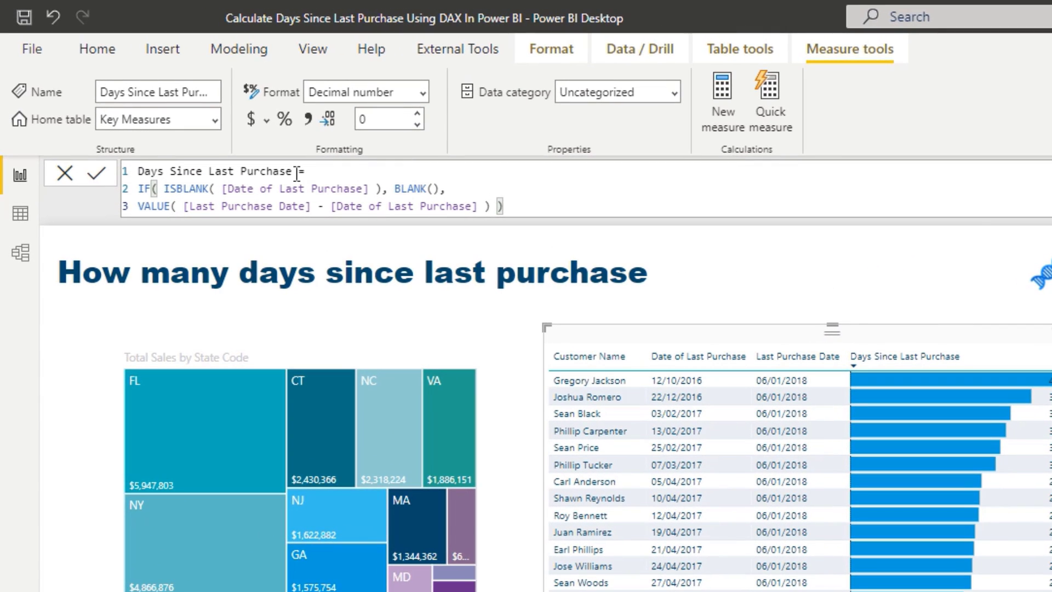
{"action": "left_click_drag", "start_coordinate": [502, 206], "coordinate": [139, 198]}
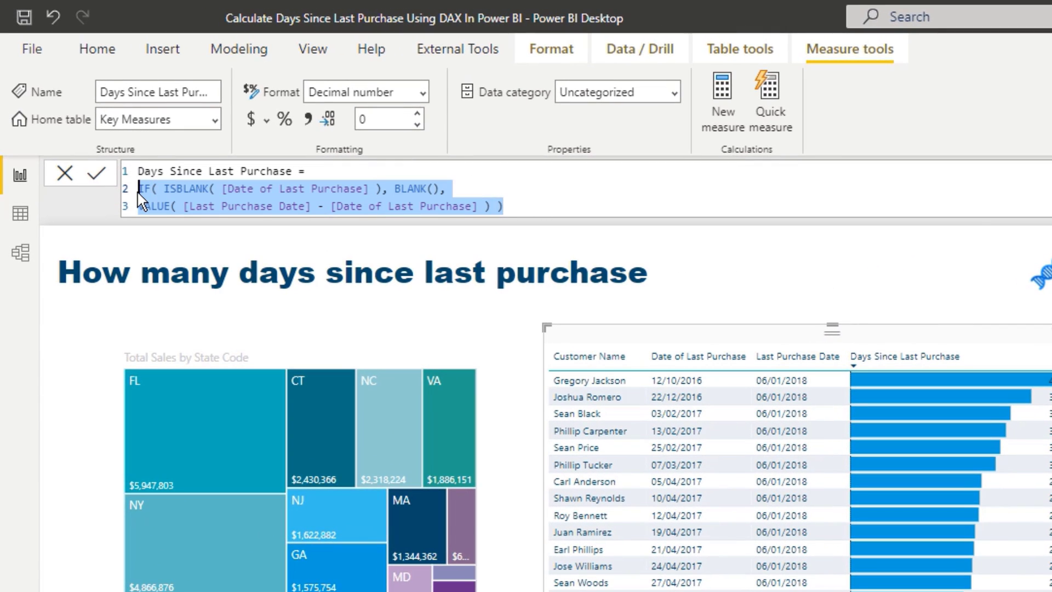
{"action": "left_click", "coordinate": [139, 202]}
{"action": "left_click_drag", "start_coordinate": [503, 206], "coordinate": [140, 214]}
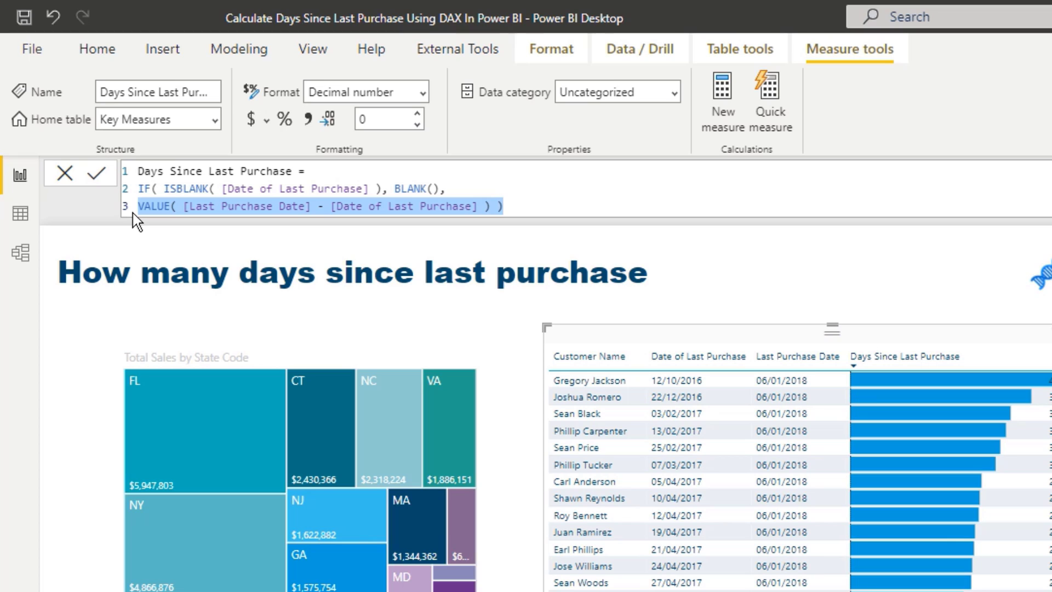
{"action": "left_click", "coordinate": [176, 207]}
{"action": "left_click_drag", "start_coordinate": [176, 207], "coordinate": [137, 208]}
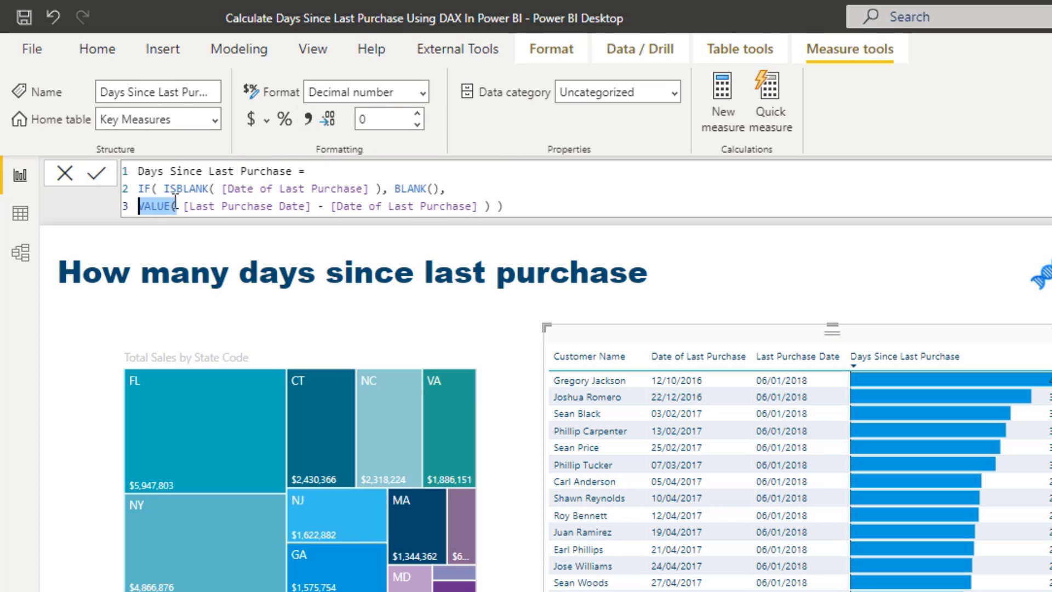
{"action": "left_click", "coordinate": [536, 203]}
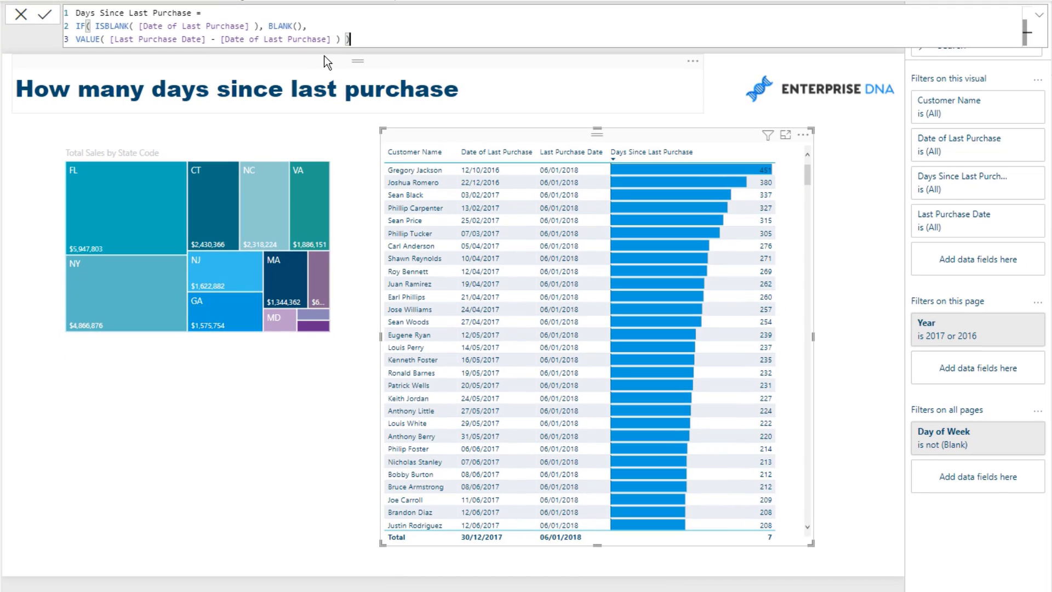
{"action": "left_click_drag", "start_coordinate": [309, 25], "coordinate": [65, 34]}
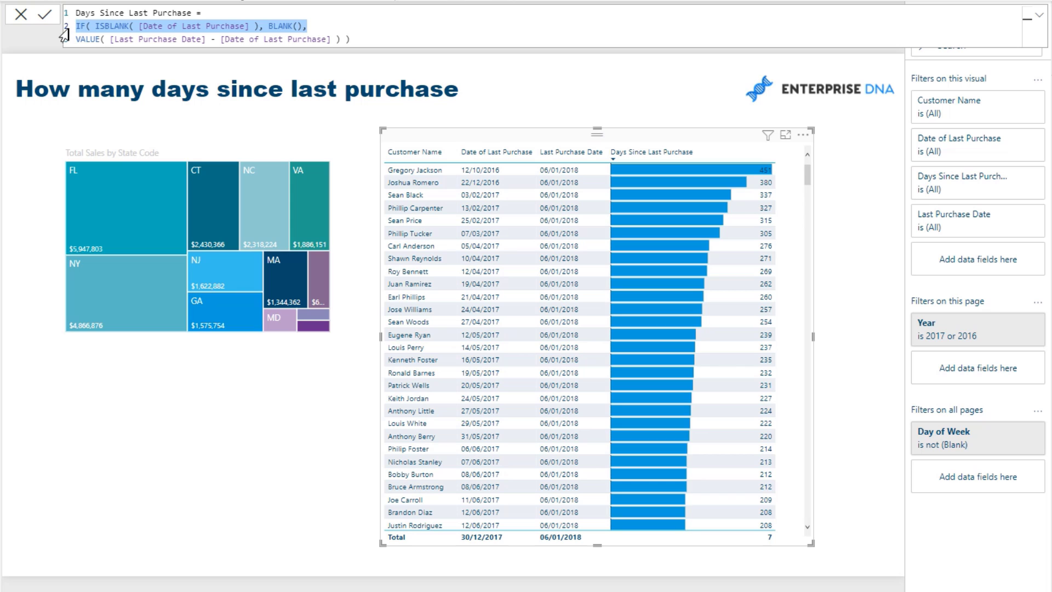
- Filter the report by FL in the treemap, look through the customer table, and clear the filter
{"action": "left_click", "coordinate": [145, 189]}
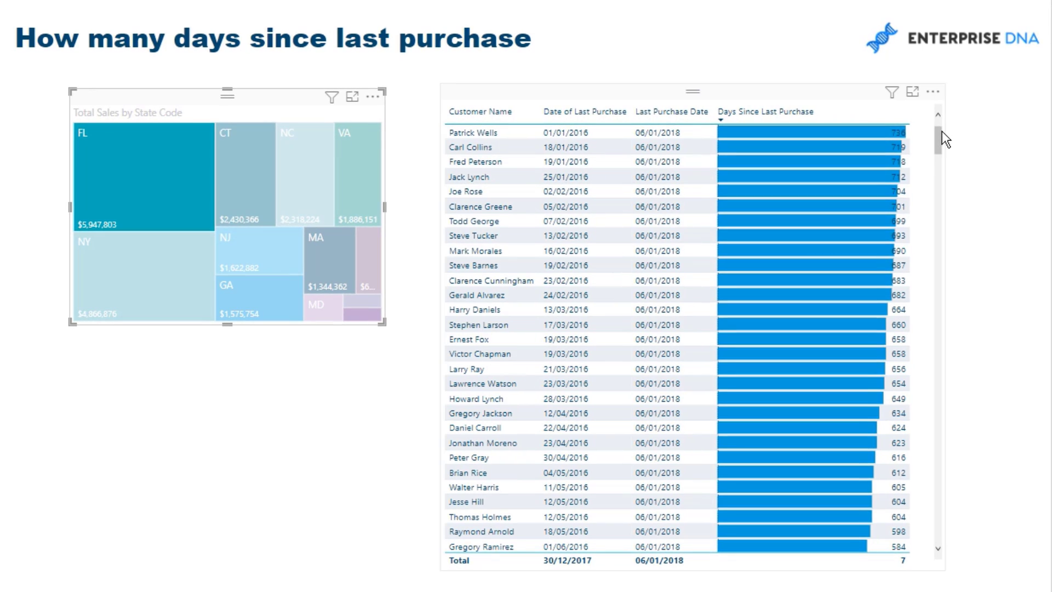
{"action": "left_click_drag", "start_coordinate": [941, 131], "coordinate": [938, 339]}
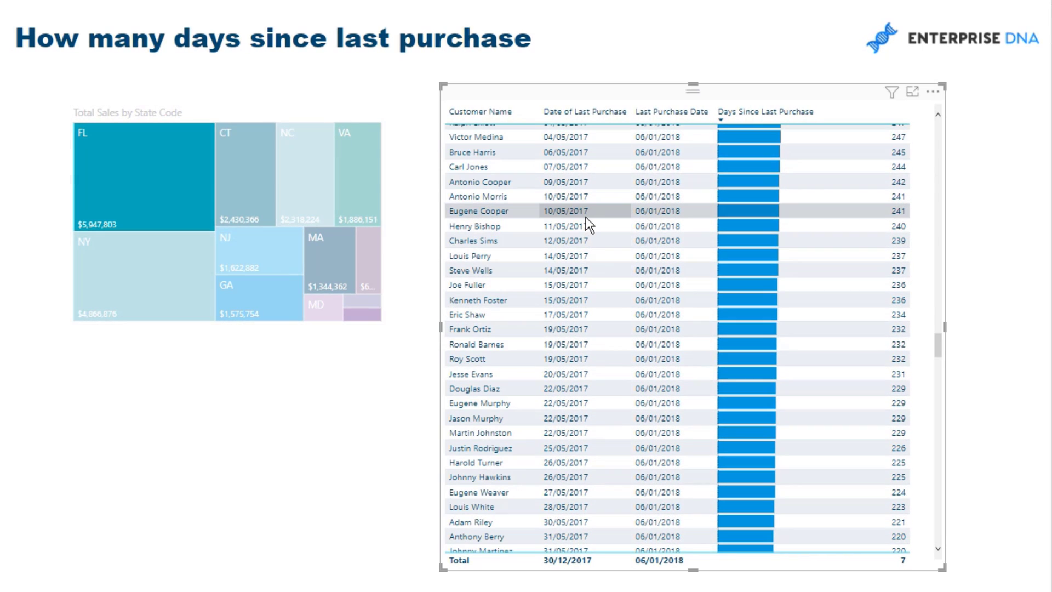
{"action": "left_click", "coordinate": [108, 173]}
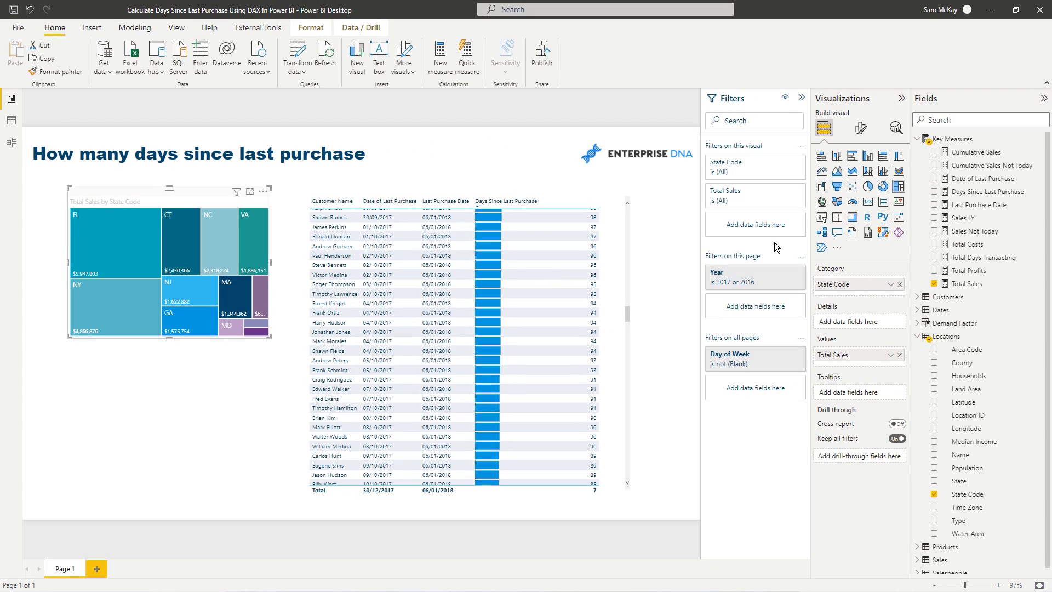
- Remove the IF( ISBLANK ) line and its closing parenthesis from the Days Since Last Purchase measure, and commit the formula
{"action": "left_click", "coordinate": [981, 193]}
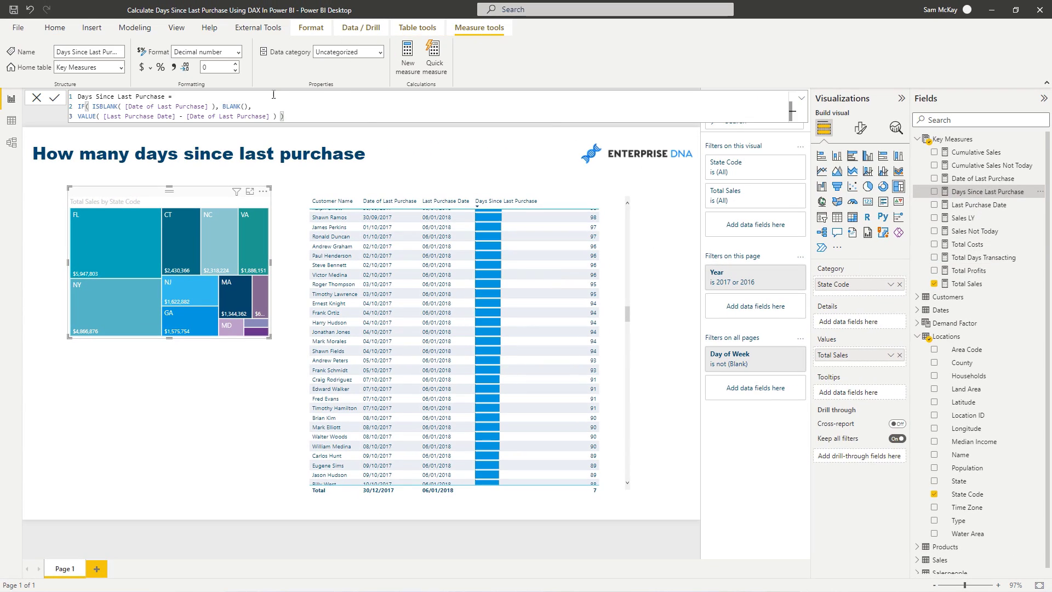
{"action": "left_click_drag", "start_coordinate": [63, 119], "coordinate": [71, 105]}
{"action": "key", "text": "BackSpace"}
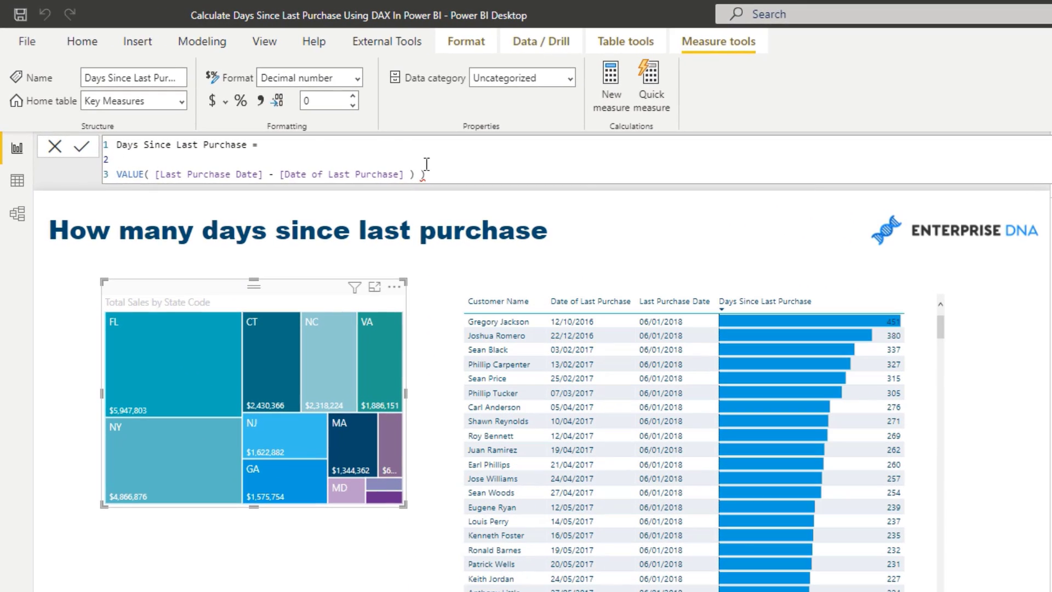
{"action": "key", "text": "Return"}
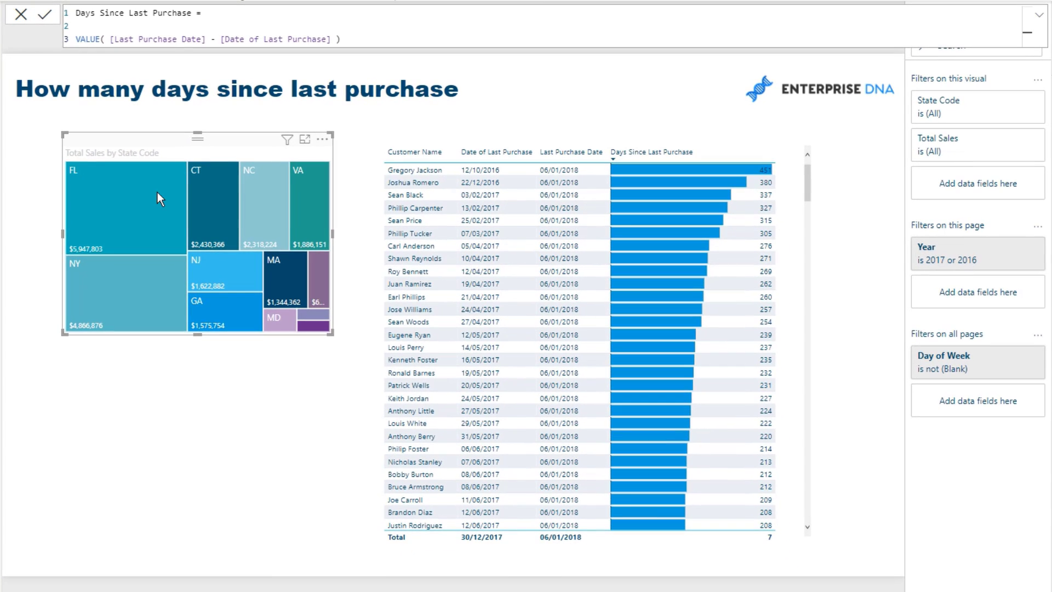
- Filter the customer table by FL in the treemap to check the measure for customers with no purchase date
{"action": "mouse_move", "coordinate": [172, 234]}
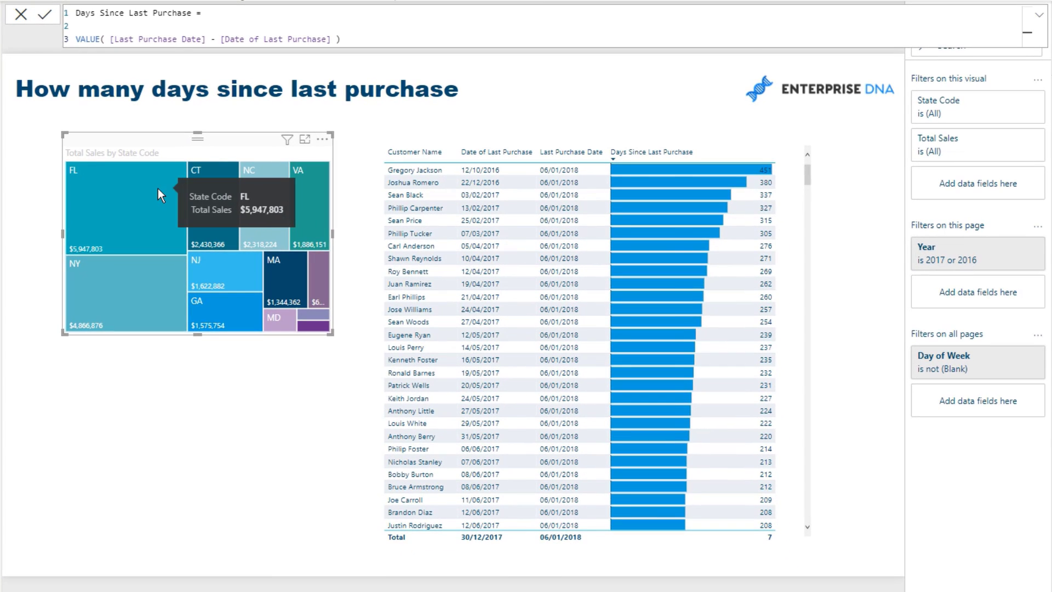
{"action": "left_click", "coordinate": [157, 188]}
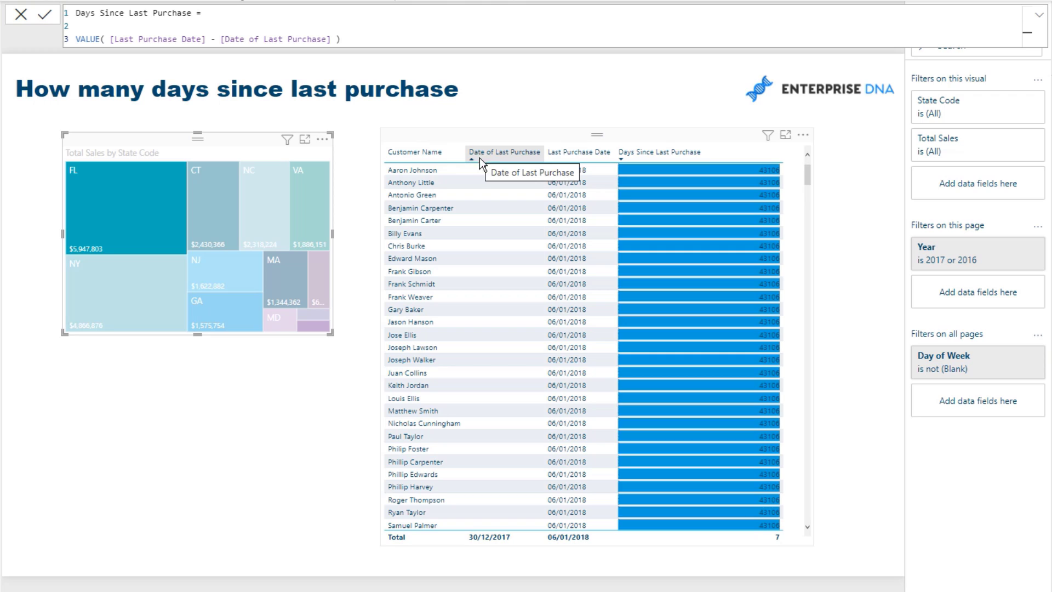
{"action": "mouse_move", "coordinate": [150, 179]}
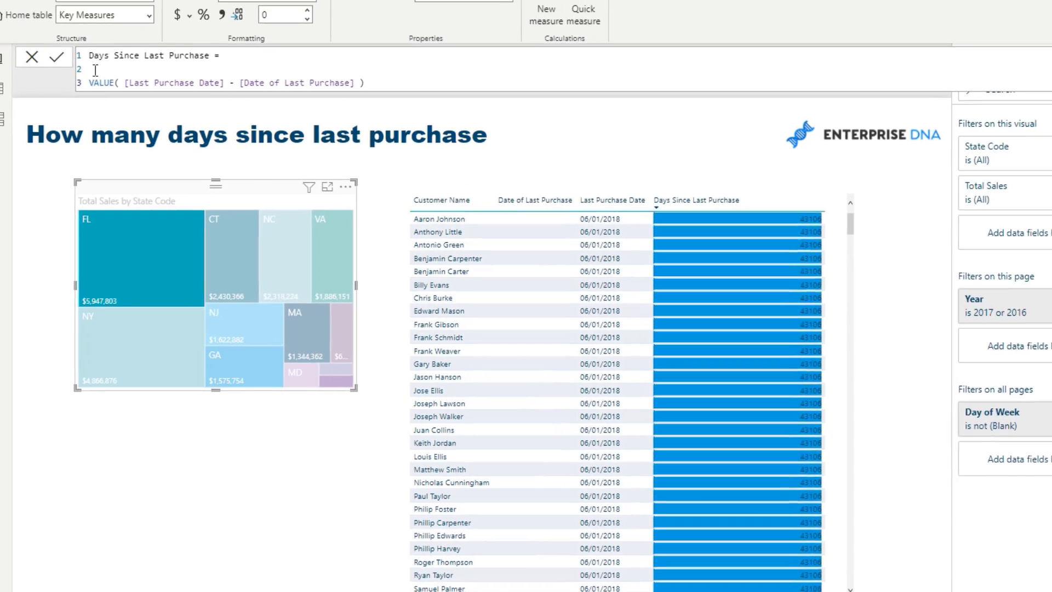
- Insert IF( ISBLANK( [Date of Last Purchase] ) on the empty second line of the Days Since Last Purchase formula
{"action": "left_click", "coordinate": [95, 70]}
{"action": "type", "text": "IF"}
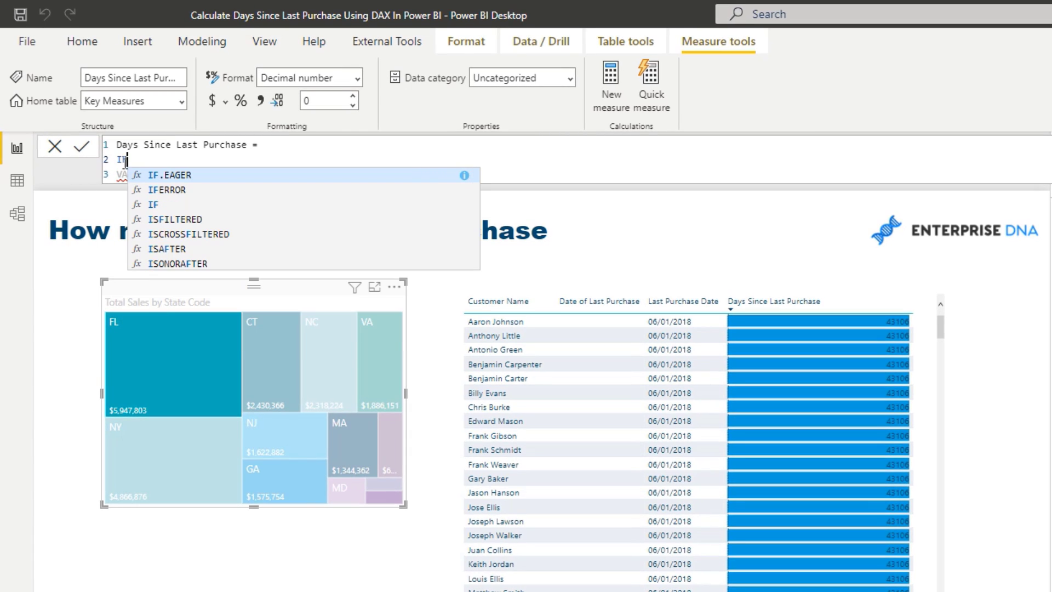
{"action": "type", "text": "( IS"}
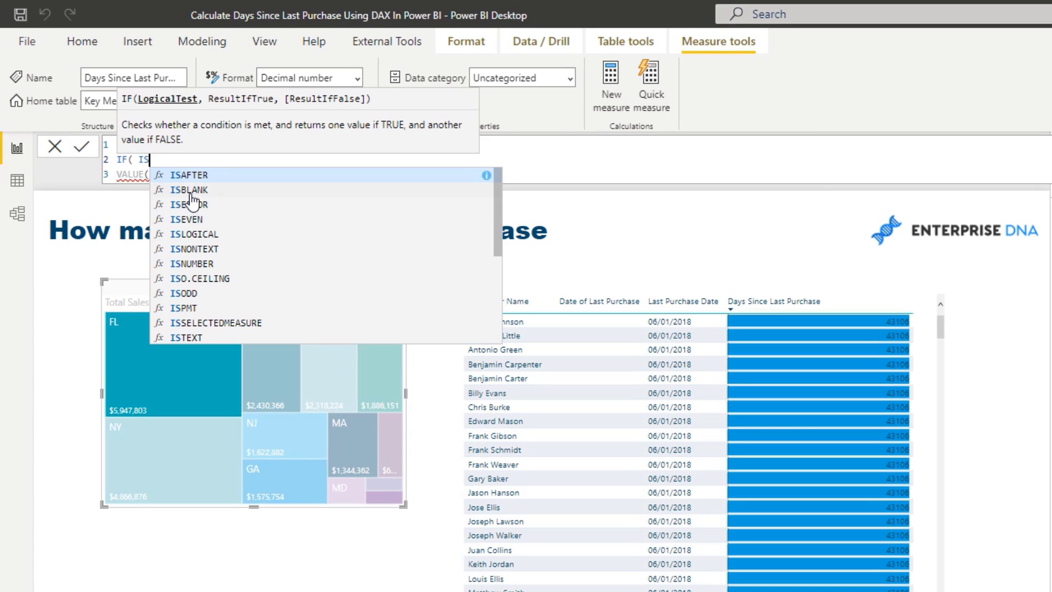
{"action": "left_click", "coordinate": [189, 190]}
{"action": "type", "text": "Last"}
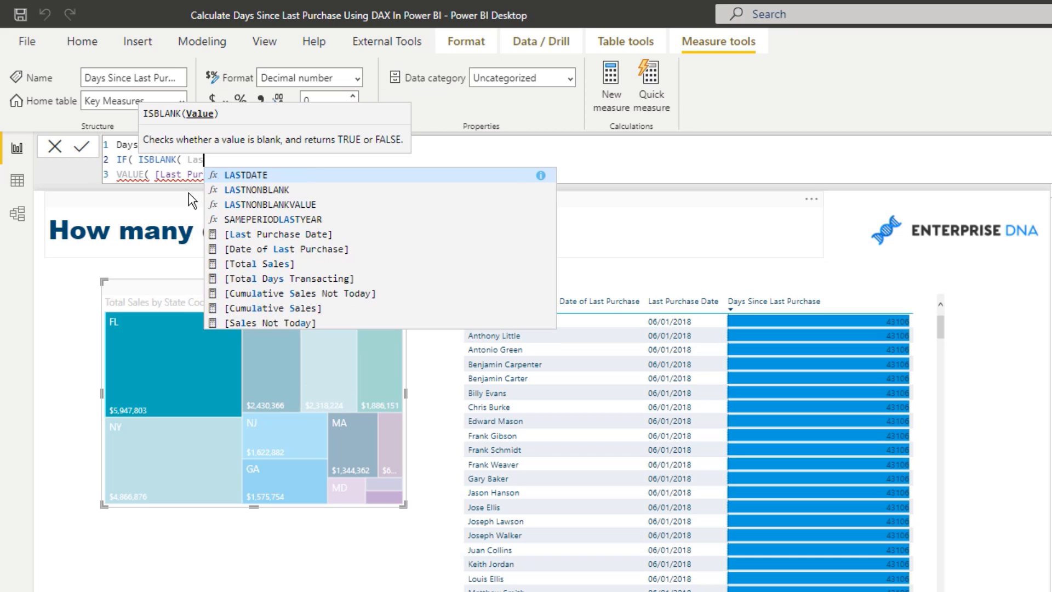
{"action": "left_click", "coordinate": [279, 250]}
{"action": "type", "text": ")"}
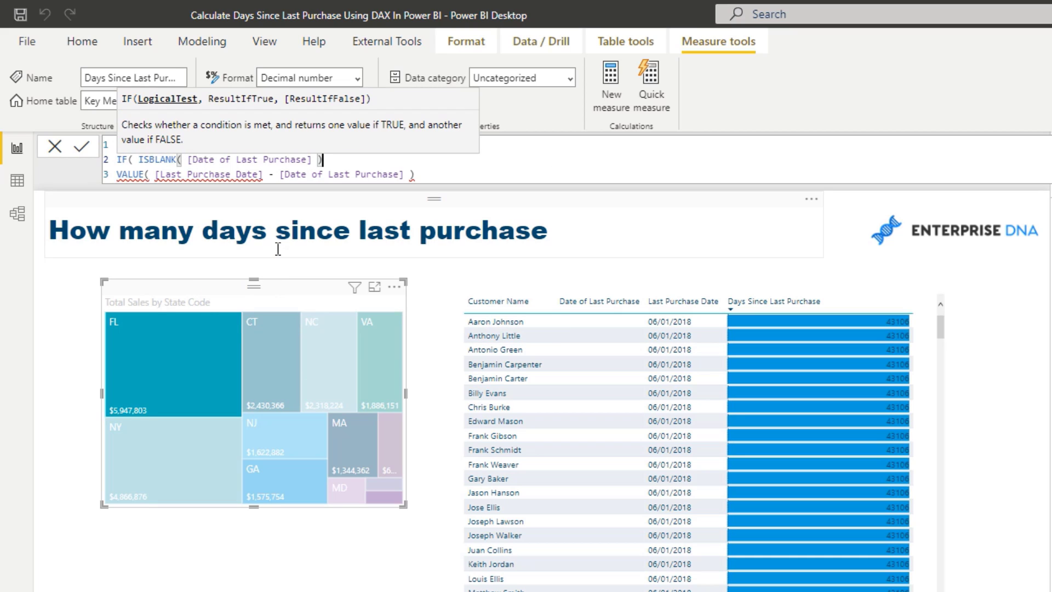
- Add BLANK() as the result if true, close the IF after the VALUE expression, and commit the formula
{"action": "type", "text": ", BLA"}
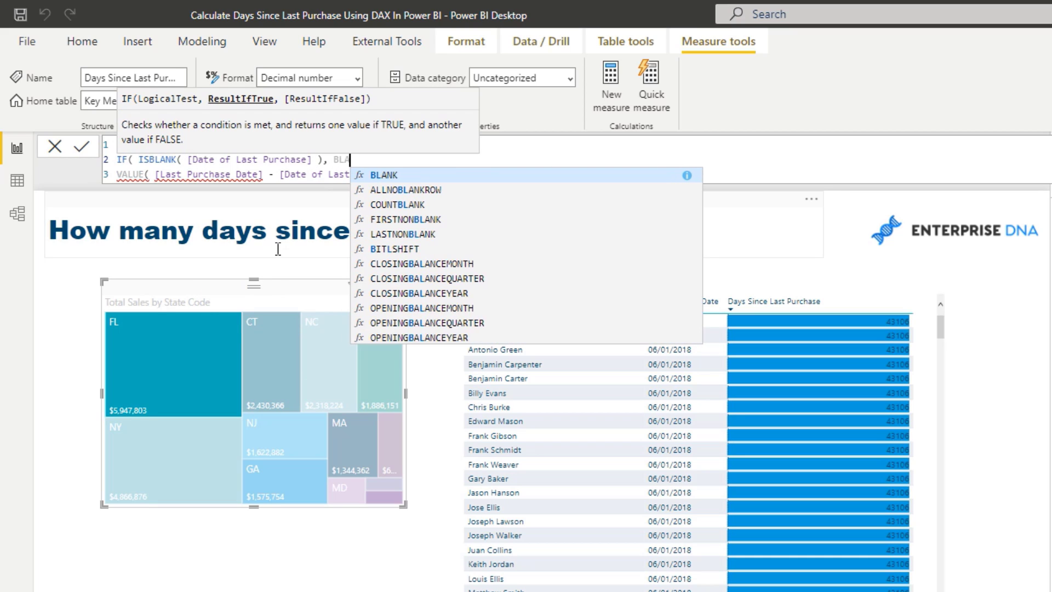
{"action": "left_click", "coordinate": [386, 175]}
{"action": "type", "text": "),"}
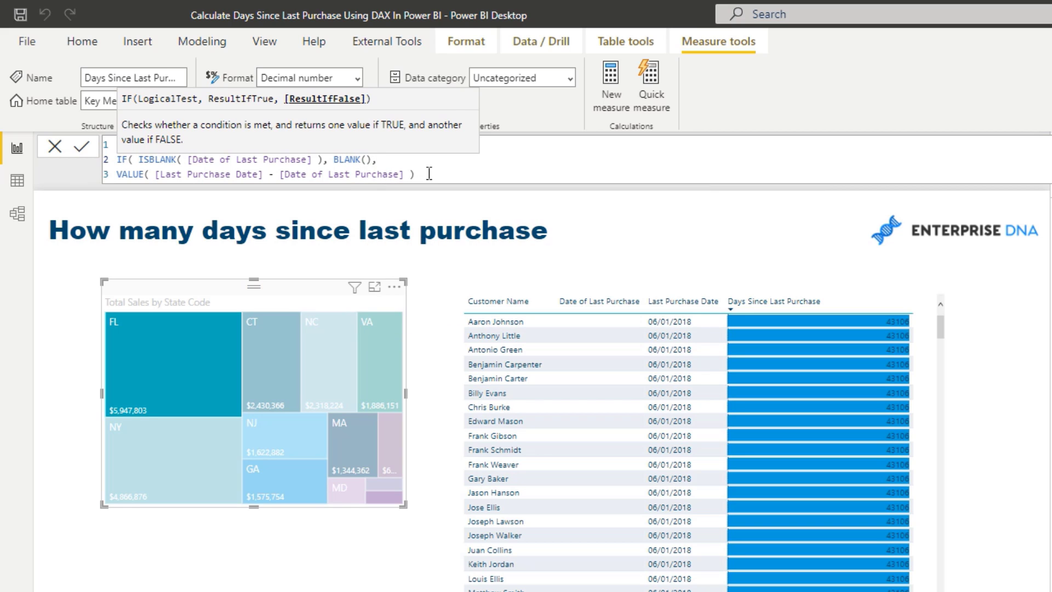
{"action": "left_click", "coordinate": [428, 174]}
{"action": "type", "text": ")"}
{"action": "key", "text": "Return"}
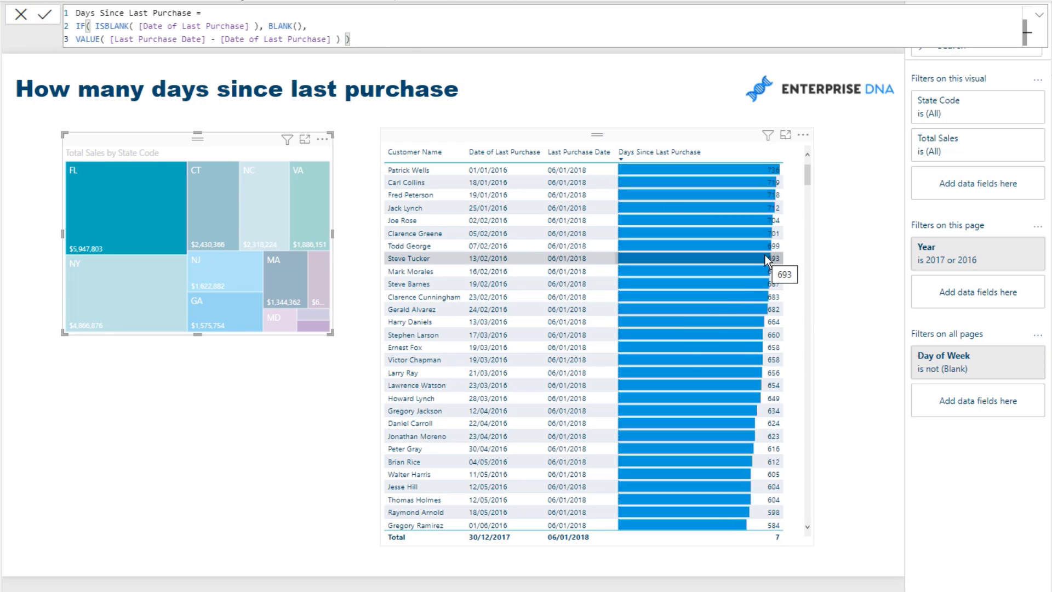
- Filter the customer table by CT, NC and NJ in turn, and review the Days Since Last Purchase values down the list
{"action": "scroll", "coordinate": [734, 307], "scroll_direction": "down", "scroll_amount": 4}
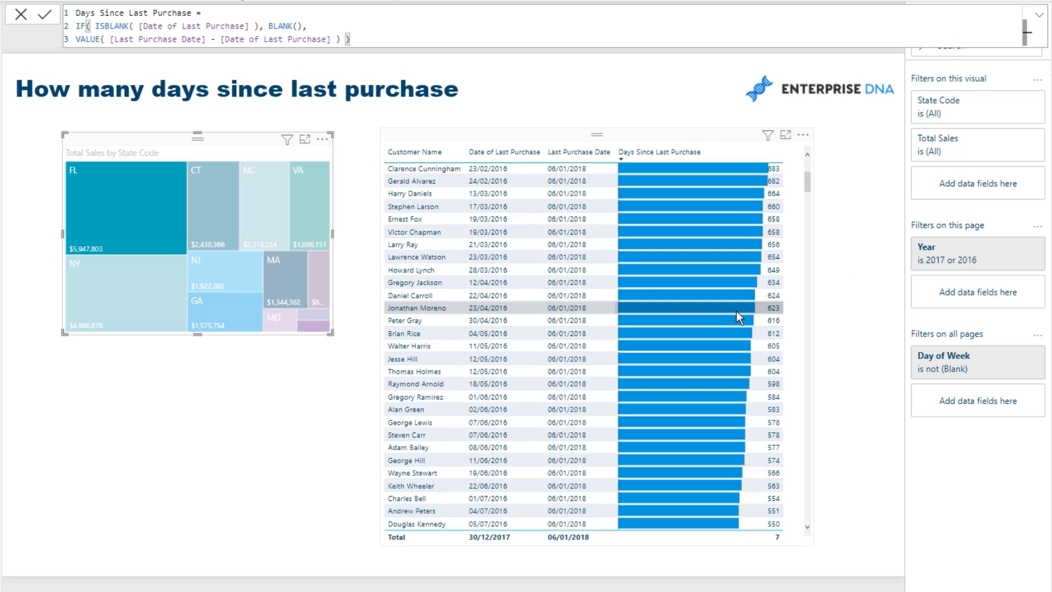
{"action": "left_click", "coordinate": [222, 218]}
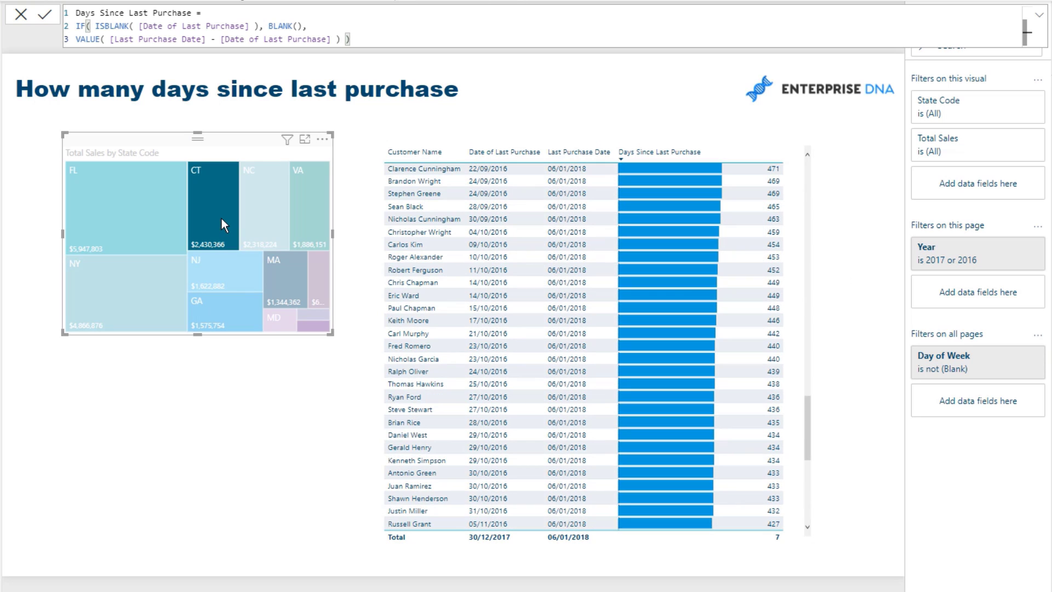
{"action": "left_click", "coordinate": [268, 209]}
{"action": "left_click", "coordinate": [214, 273]}
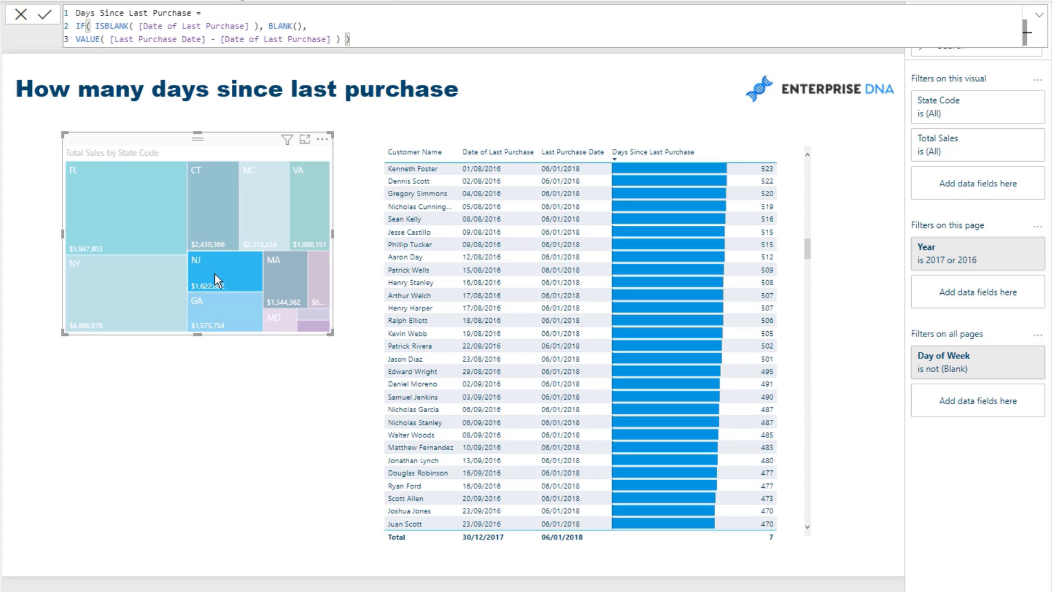
{"action": "left_click", "coordinate": [215, 274]}
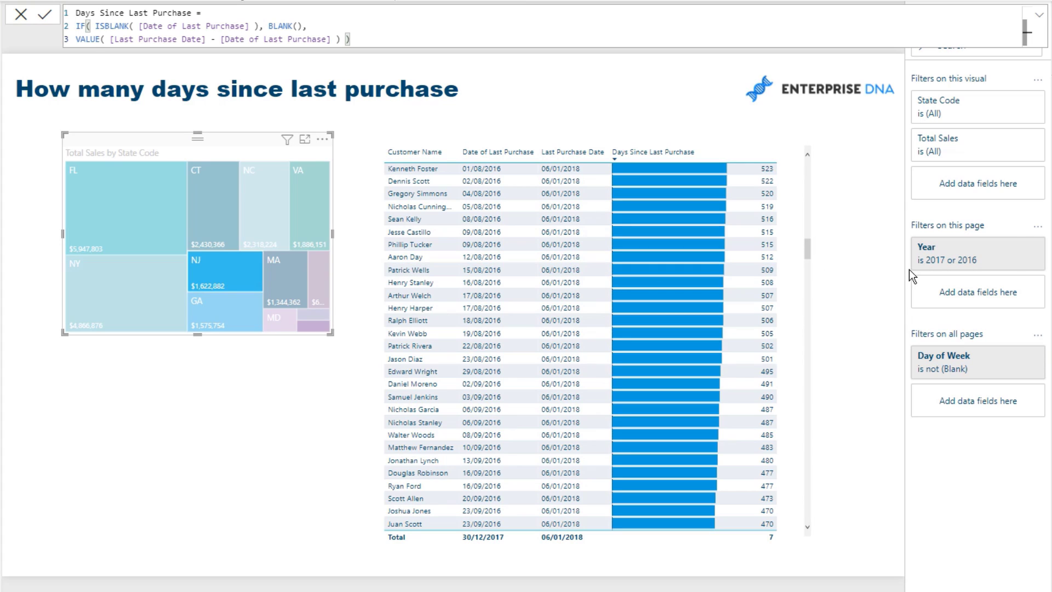
{"action": "left_click", "coordinate": [807, 169]}
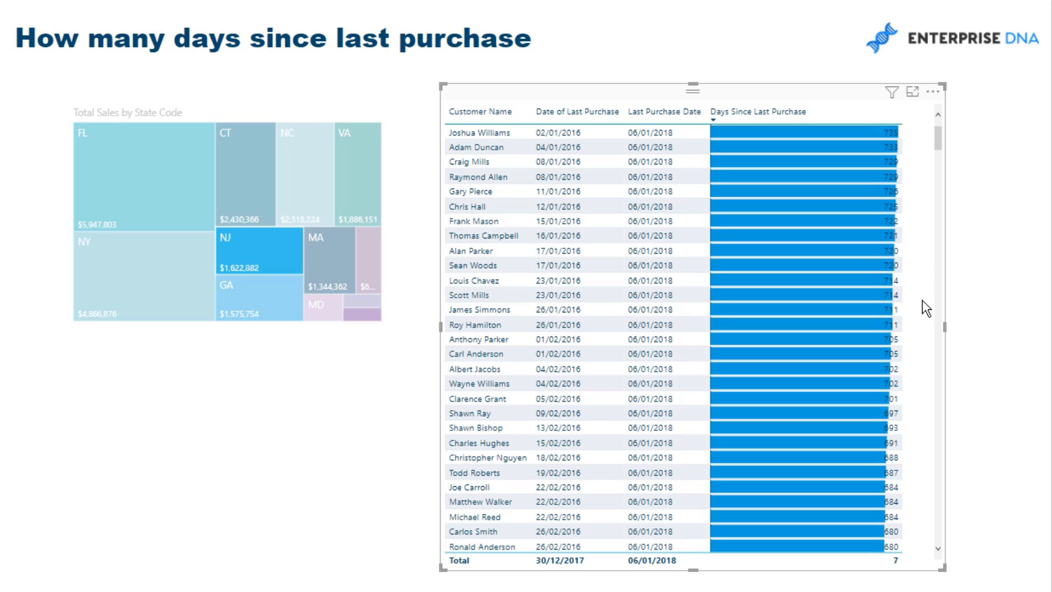
{"action": "scroll", "coordinate": [922, 301], "scroll_direction": "down", "scroll_amount": 12}
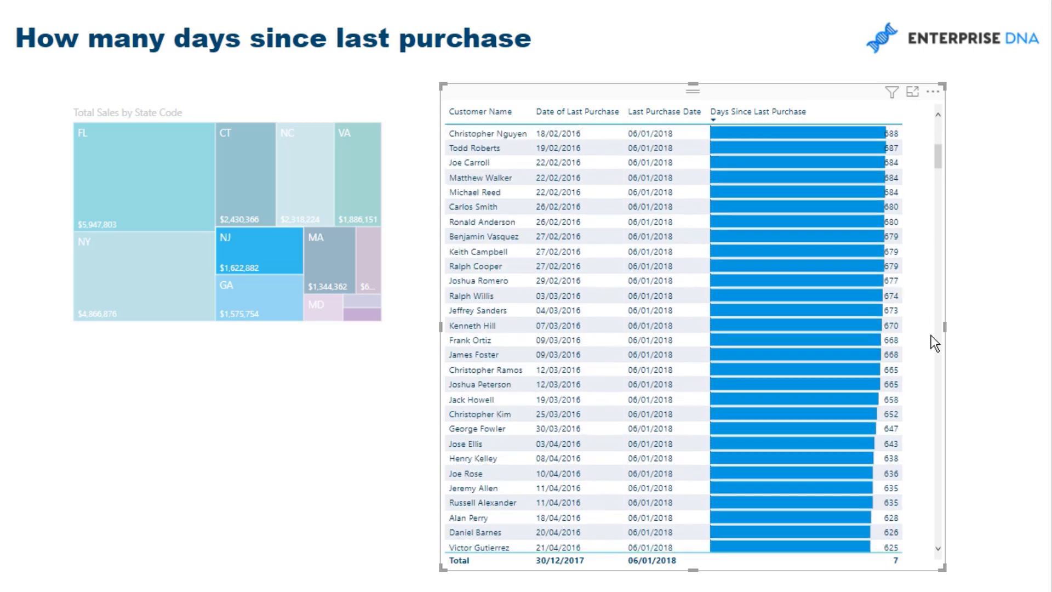
{"action": "scroll", "coordinate": [917, 342], "scroll_direction": "down", "scroll_amount": 10}
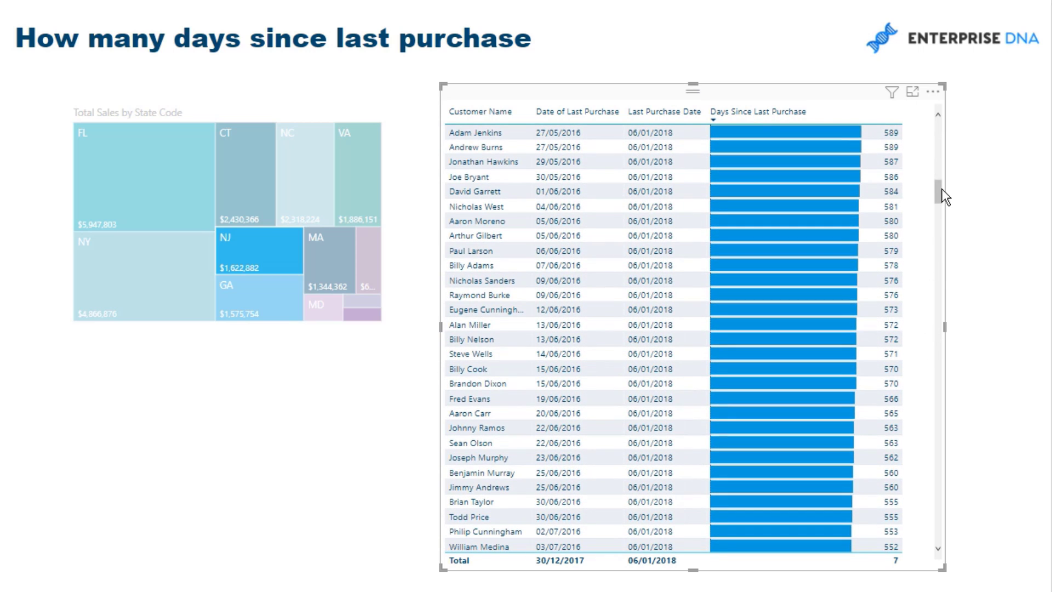
{"action": "scroll", "coordinate": [942, 197], "scroll_direction": "down", "scroll_amount": 1}
{"action": "left_click_drag", "start_coordinate": [938, 194], "coordinate": [942, 331]}
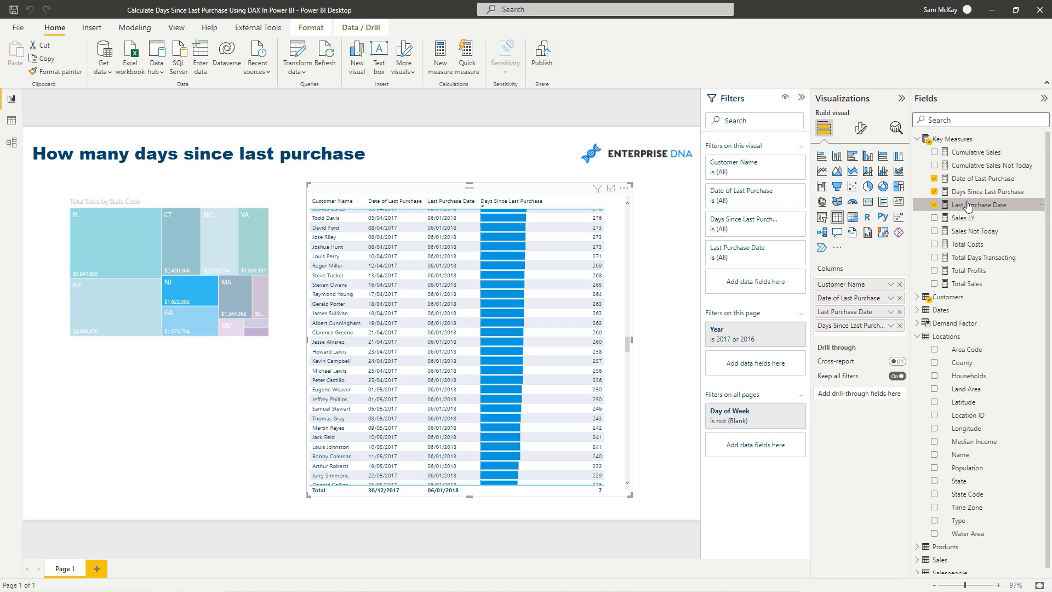
- Create a new measure named Last Purchase 300 Days Ago in Key Measures, with an empty second line for its formula
{"action": "left_click", "coordinate": [967, 206]}
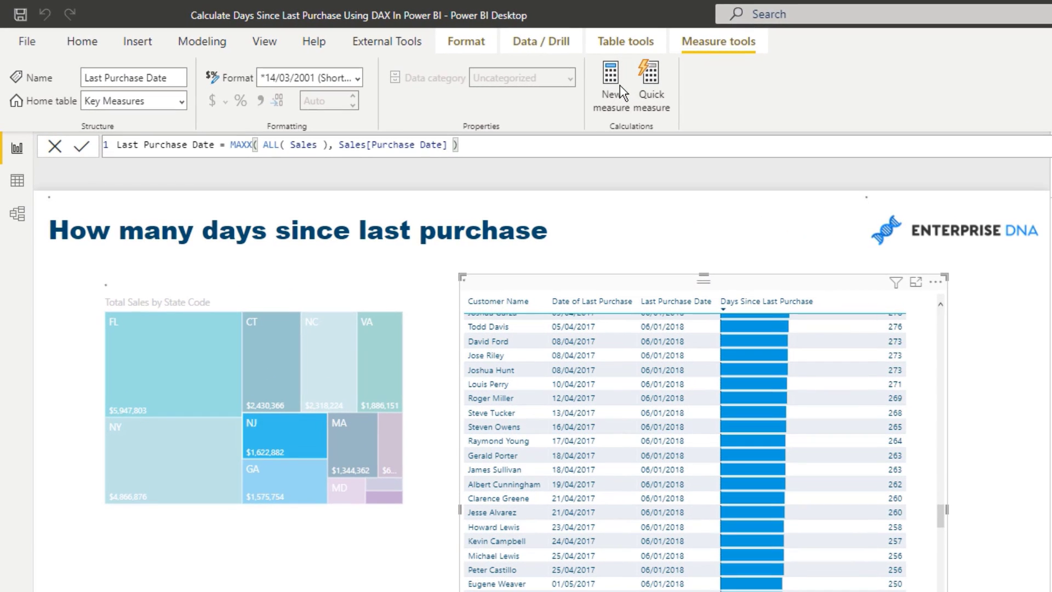
{"action": "left_click", "coordinate": [622, 93]}
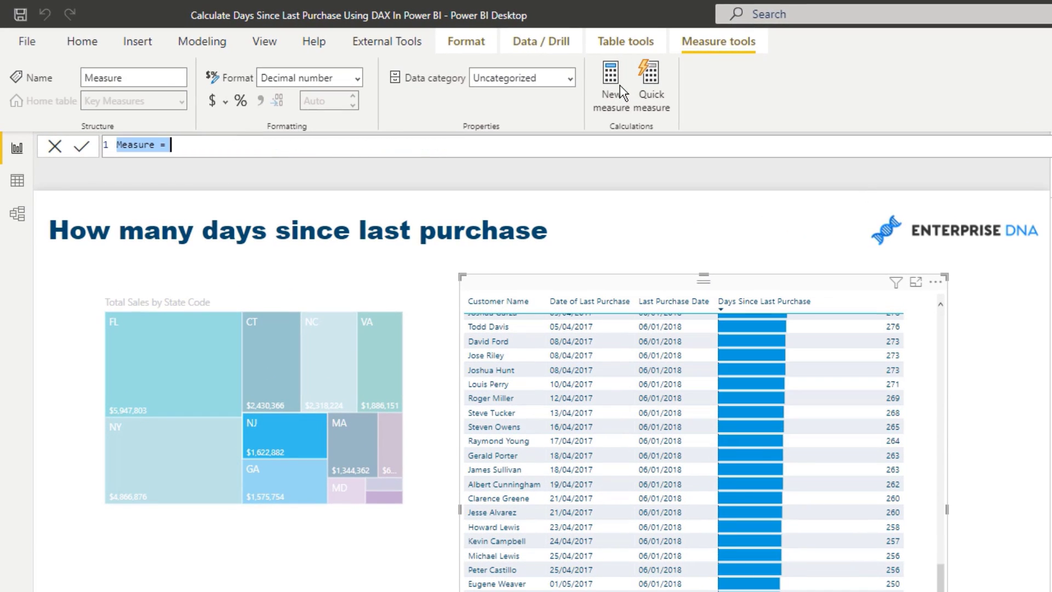
{"action": "type", "text": "Last Purc"}
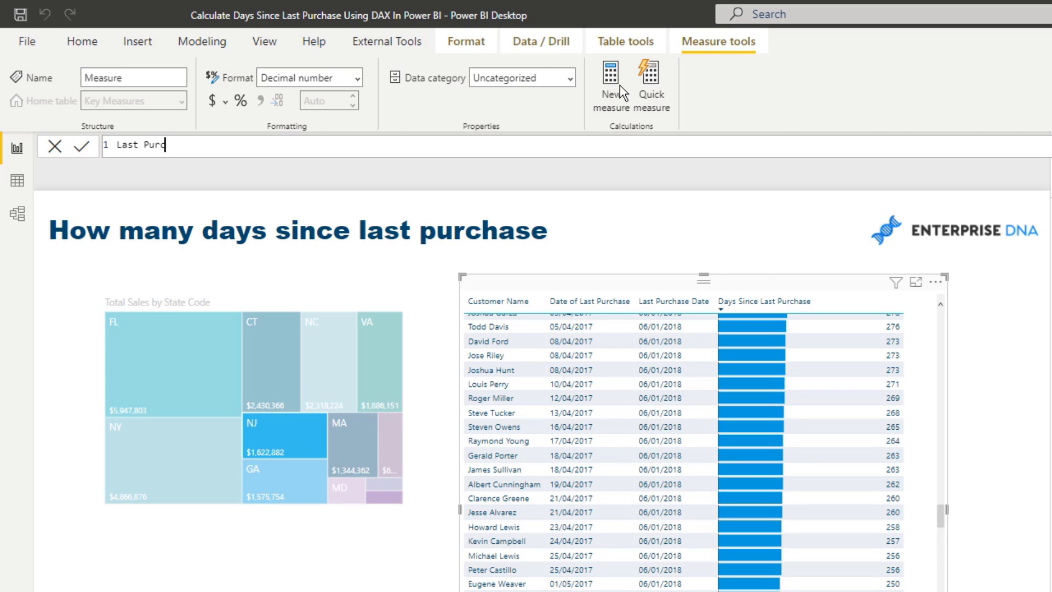
{"action": "type", "text": "hase 33"}
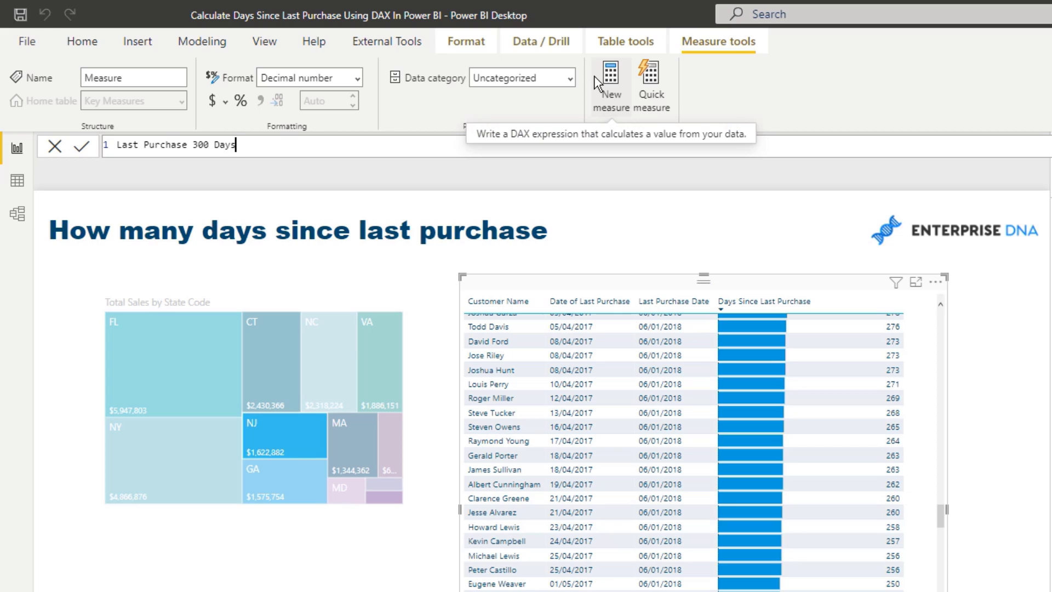
{"action": "type", "text": "0 Days Ago ="}
{"action": "key", "text": "shift+Return"}
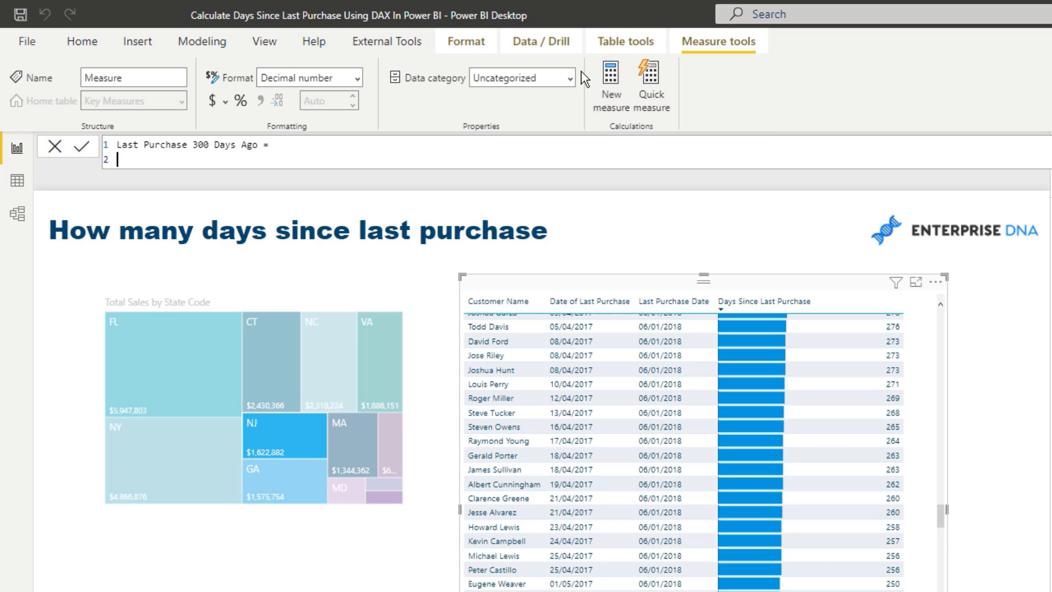
- Define the measure as IF( [Days Since Last Purchase] >= 300, [Days Since Last Purchase], BLANK() ) and commit the formula
{"action": "type", "text": "IF("}
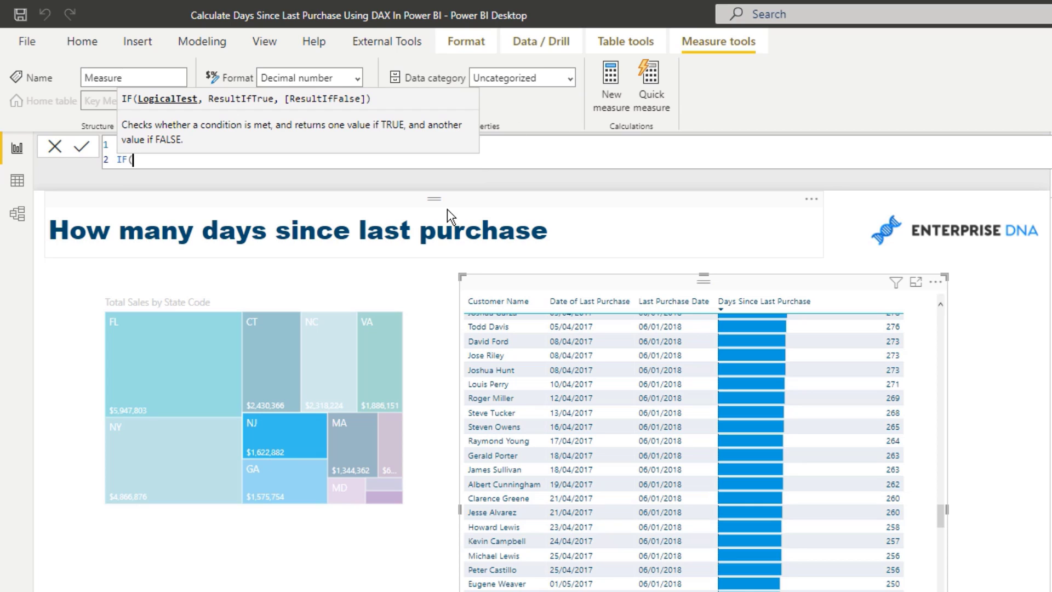
{"action": "type", "text": " Days"}
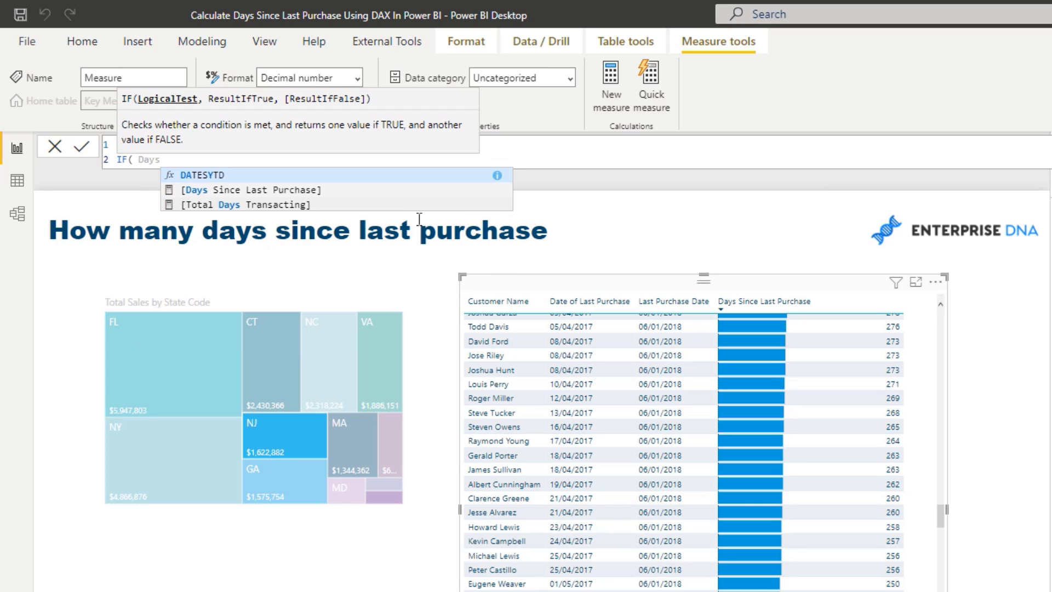
{"action": "left_click", "coordinate": [329, 191]}
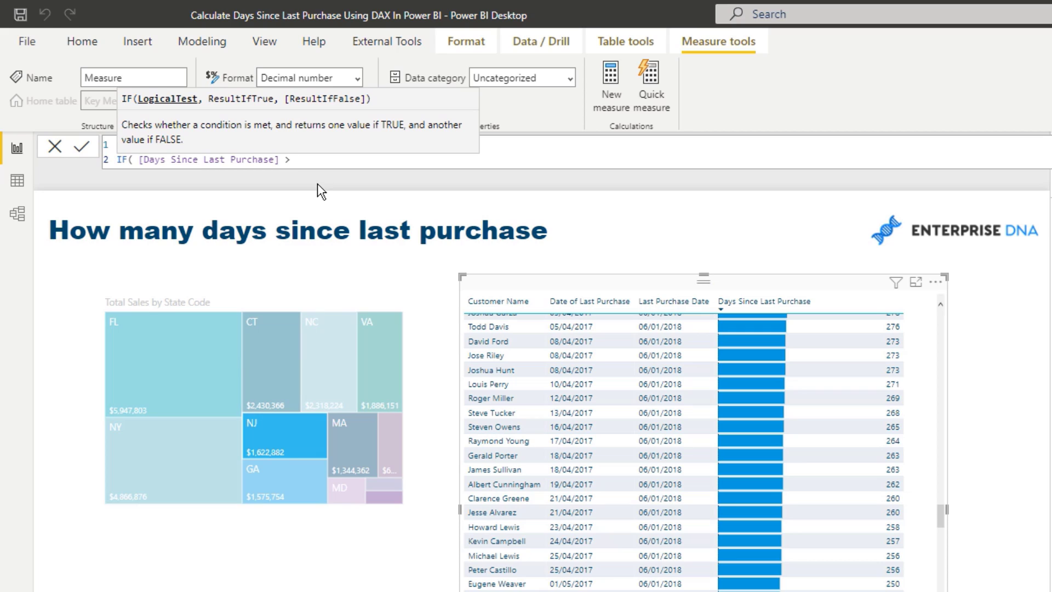
{"action": "type", "text": ">= 300, Day"}
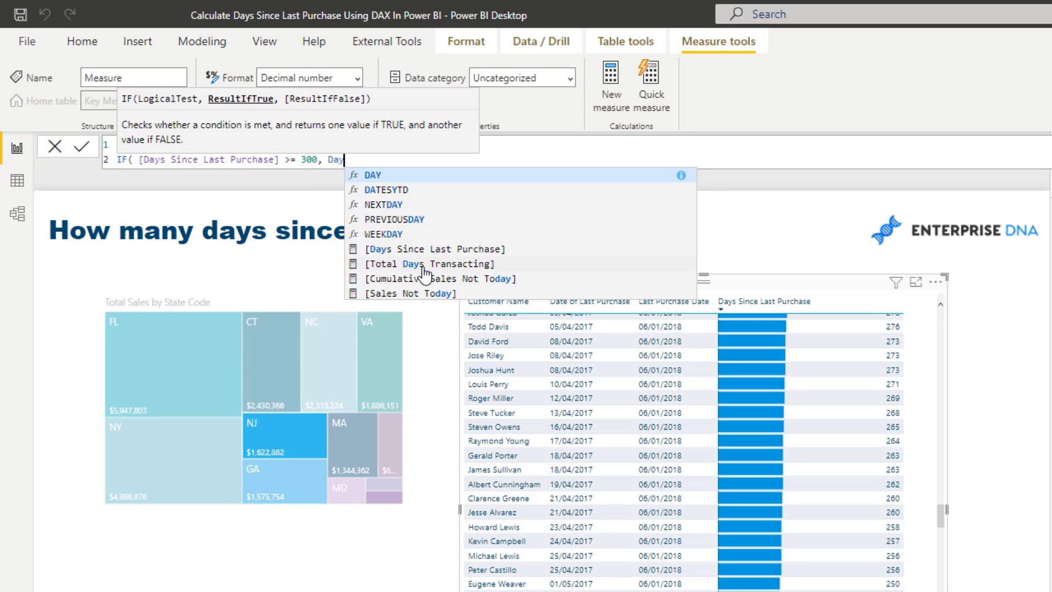
{"action": "left_click", "coordinate": [406, 249]}
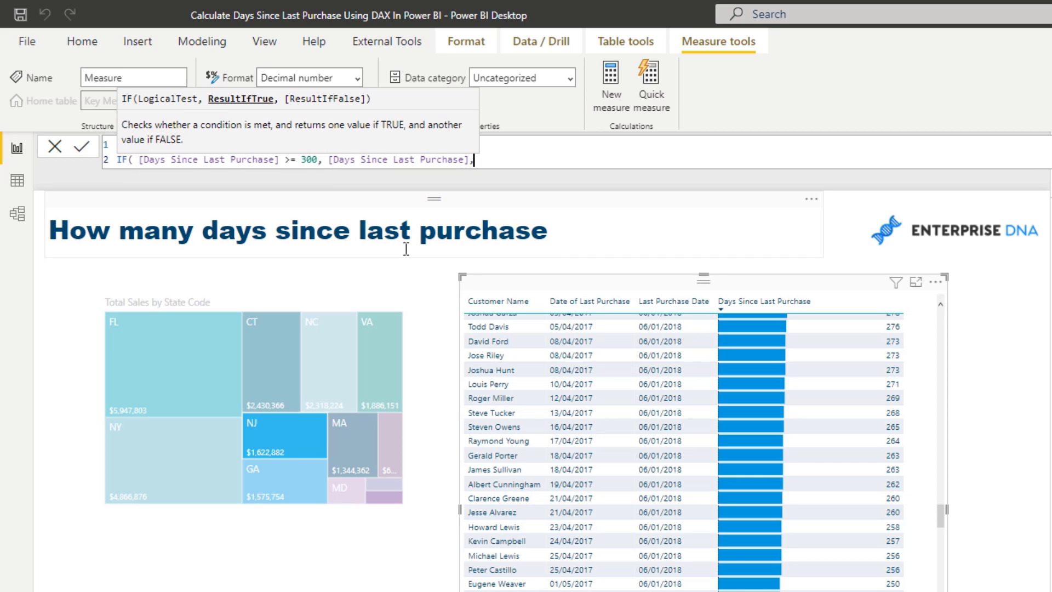
{"action": "type", "text": ", Bl"}
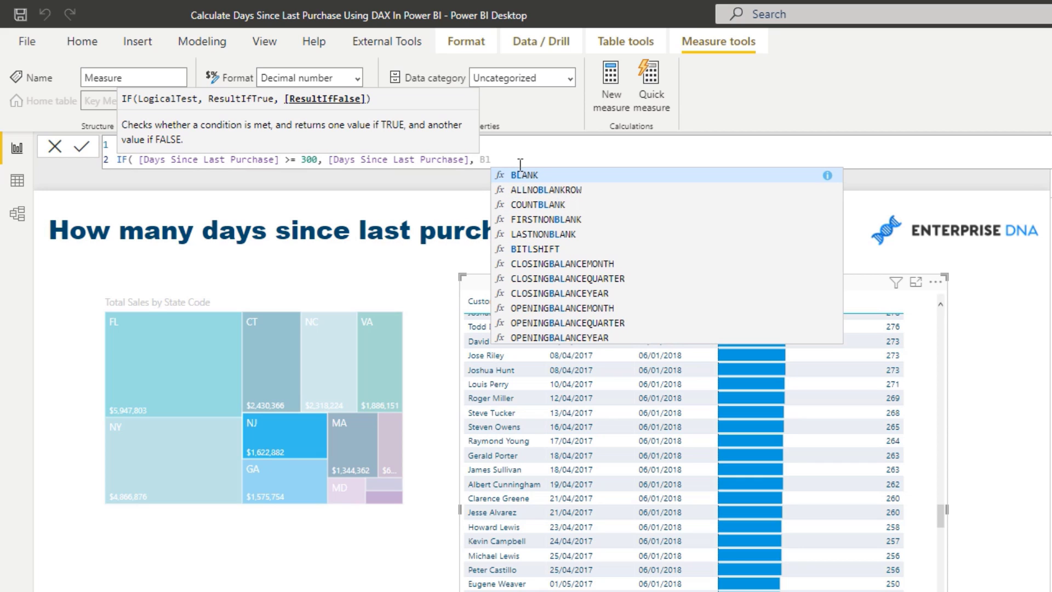
{"action": "left_click", "coordinate": [522, 174]}
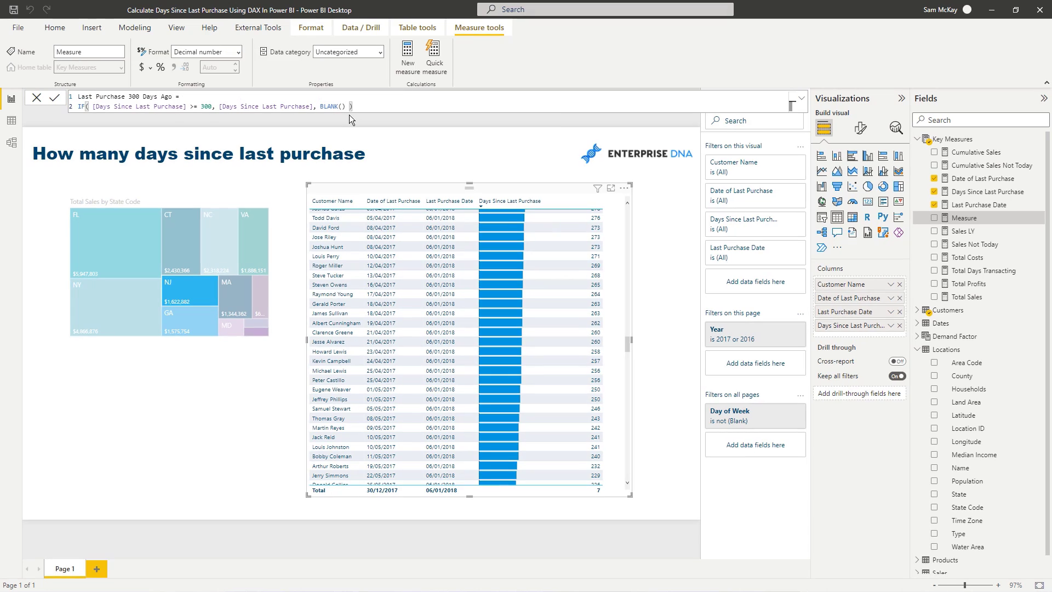
{"action": "key", "text": "Return"}
- Shorten the customer table to roughly half its height and place a copy of it directly below
{"action": "left_click_drag", "start_coordinate": [462, 497], "coordinate": [462, 353]}
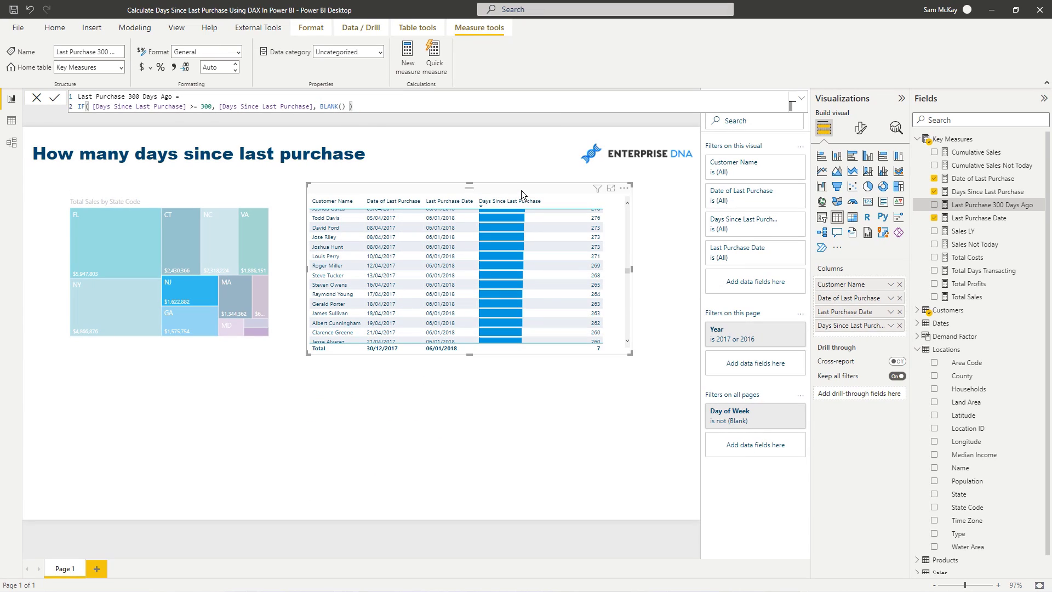
{"action": "key", "text": "ctrl+c"}
{"action": "key", "text": "ctrl+v"}
{"action": "left_click_drag", "start_coordinate": [469, 186], "coordinate": [473, 369]}
- Add Last Purchase 300 Days Ago to the copied table and remove every other column except Customer Name
{"action": "left_click_drag", "start_coordinate": [992, 204], "coordinate": [855, 298]}
{"action": "left_click", "coordinate": [898, 339]}
{"action": "left_click", "coordinate": [899, 326]}
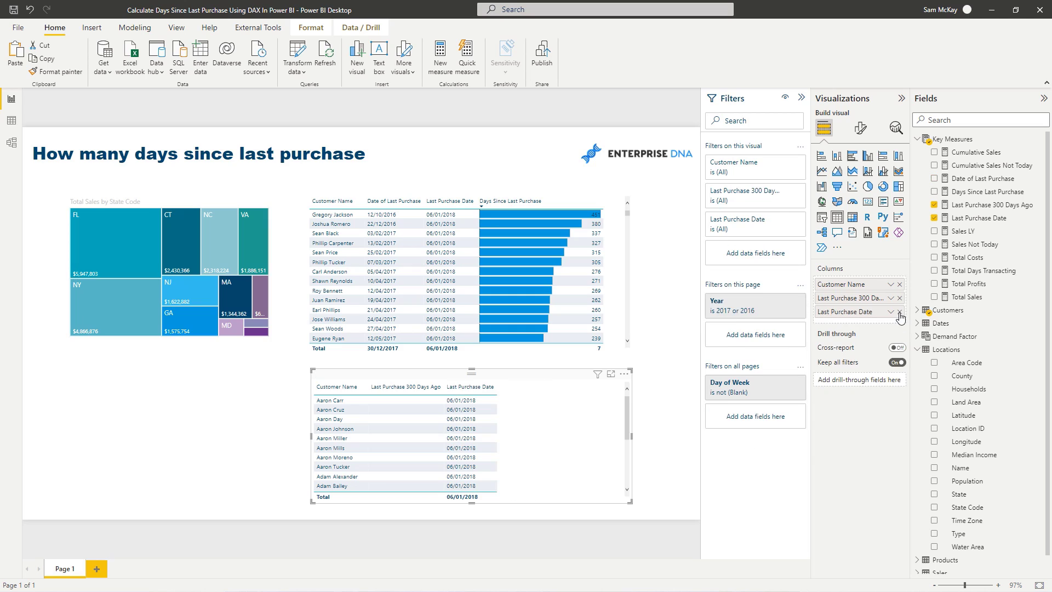
{"action": "left_click", "coordinate": [899, 311]}
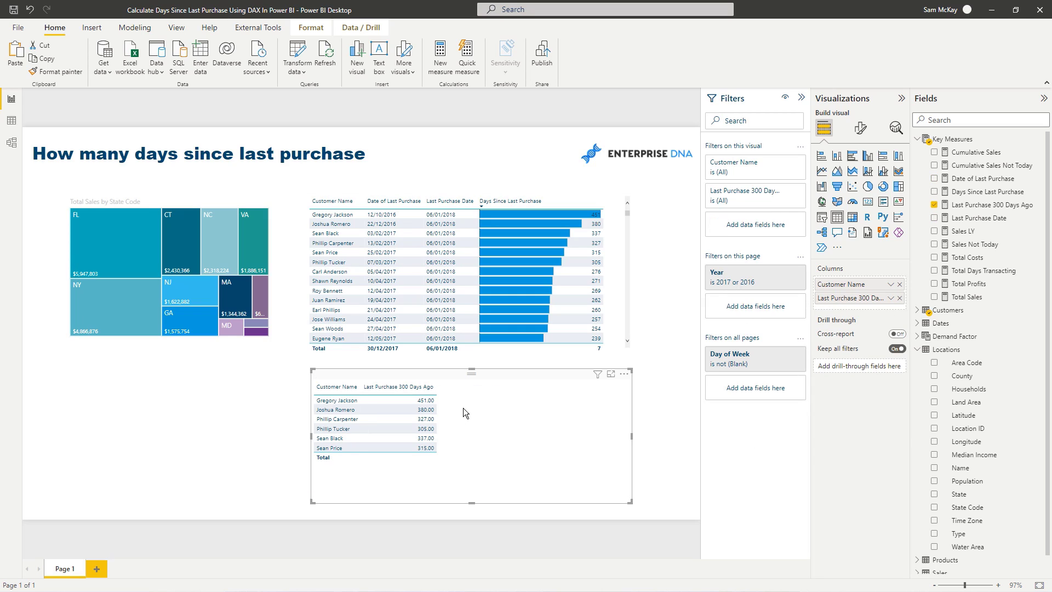
- Filter the report by NJ in the treemap and sort the copied table by Last Purchase 300 Days Ago in descending order
{"action": "left_click", "coordinate": [148, 302]}
{"action": "left_click", "coordinate": [175, 287]}
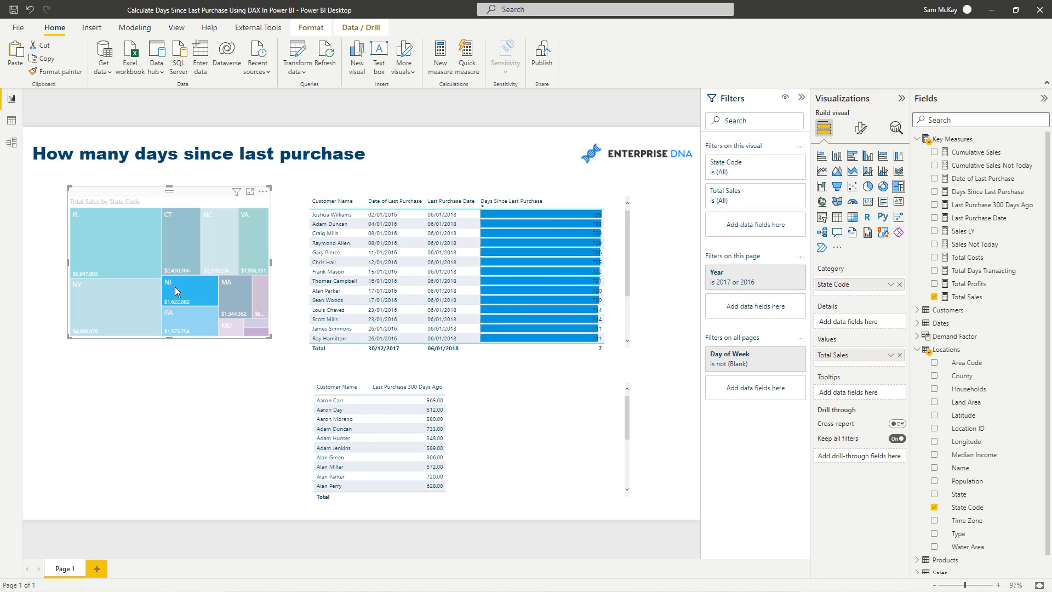
{"action": "left_click", "coordinate": [410, 383]}
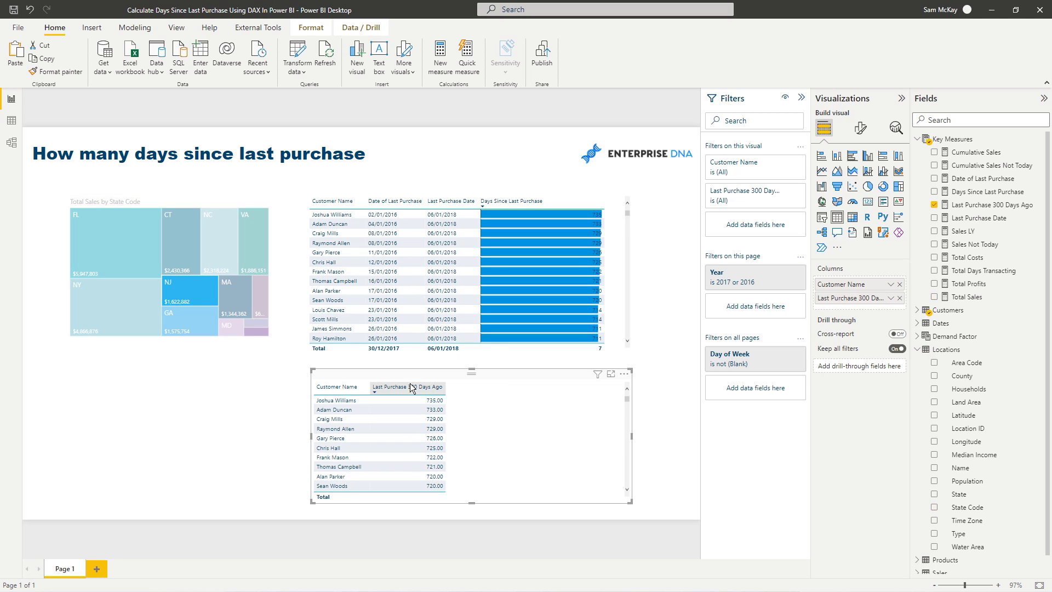
- Try the copied table as a stacked bar chart sorted ascending, and change it back to a table
{"action": "left_click", "coordinate": [822, 156]}
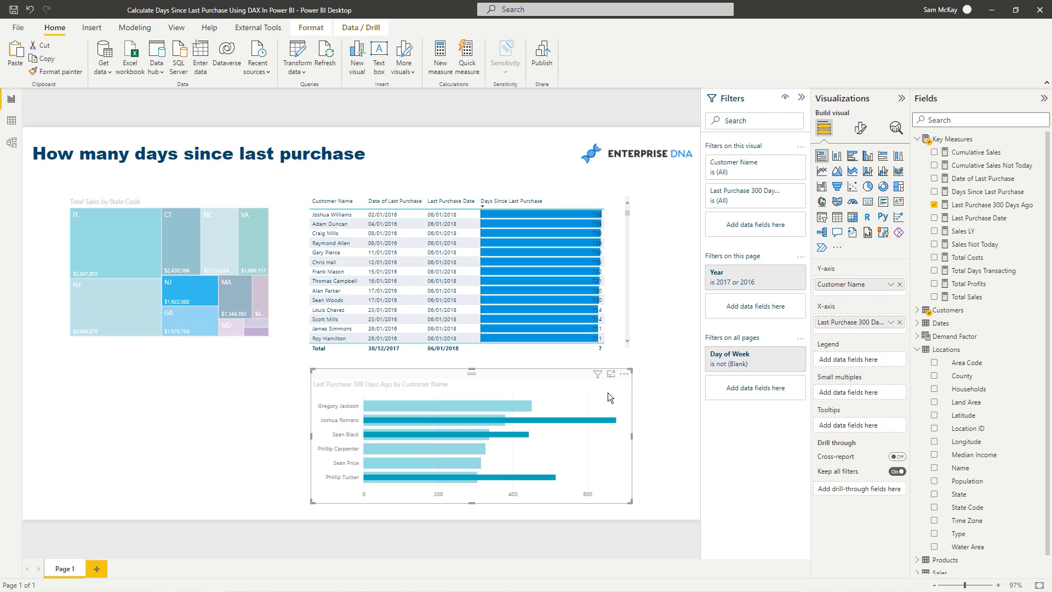
{"action": "left_click", "coordinate": [624, 374]}
{"action": "mouse_move", "coordinate": [663, 438]}
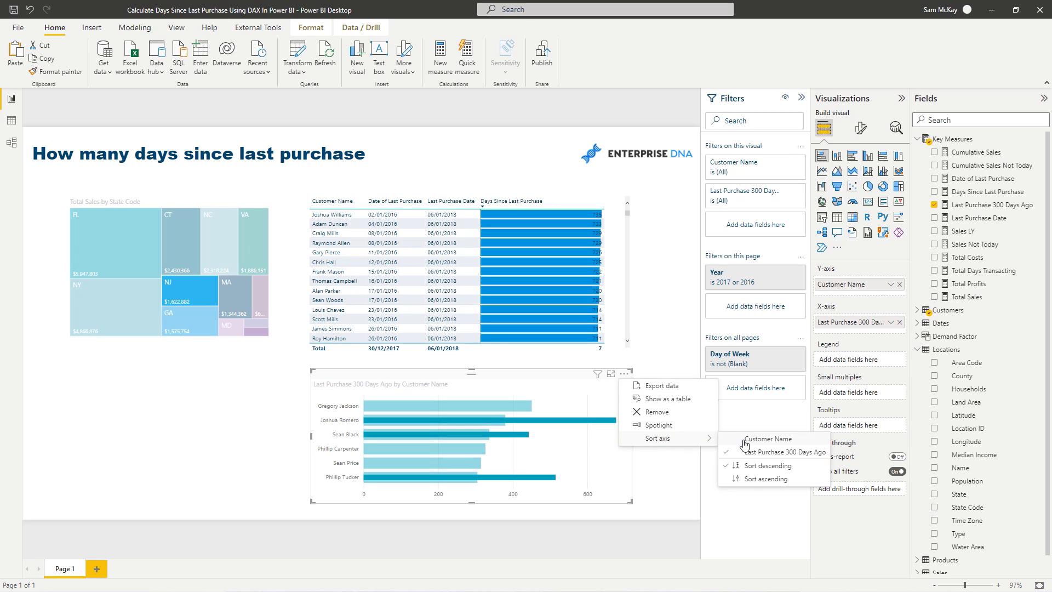
{"action": "left_click", "coordinate": [764, 479]}
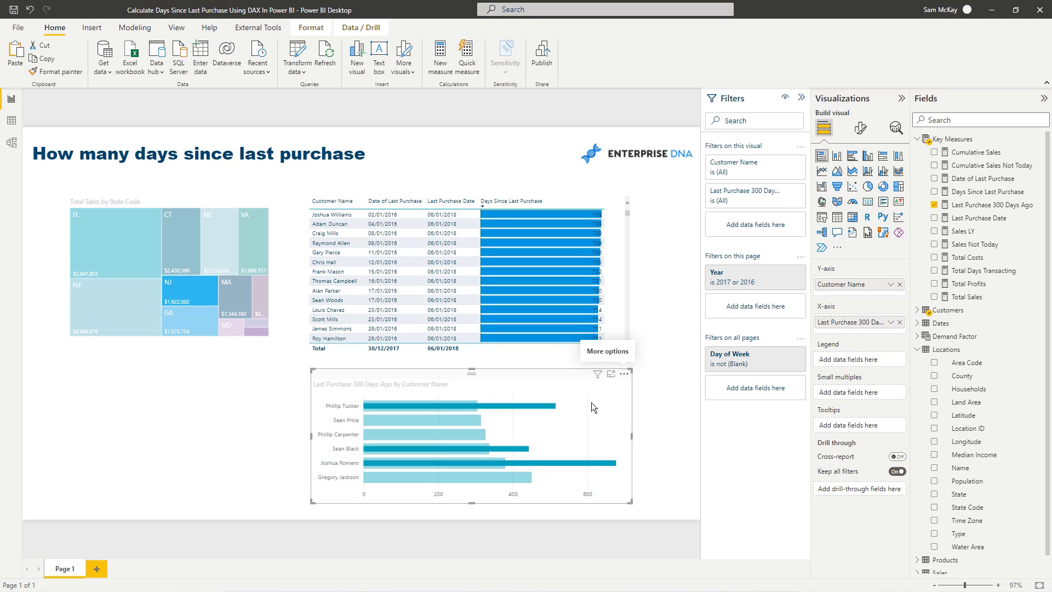
{"action": "left_click", "coordinate": [837, 217]}
- Add data bars to the Last Purchase 300 Days Ago column with a darker teal positive bar colour
{"action": "left_click", "coordinate": [890, 298]}
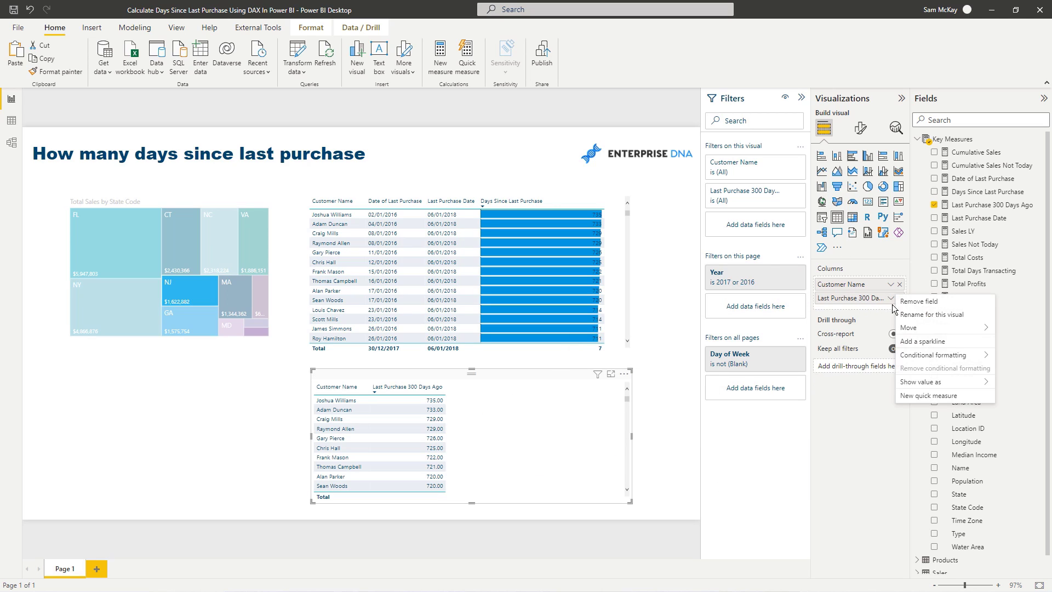
{"action": "mouse_move", "coordinate": [911, 358]}
{"action": "left_click", "coordinate": [841, 384]}
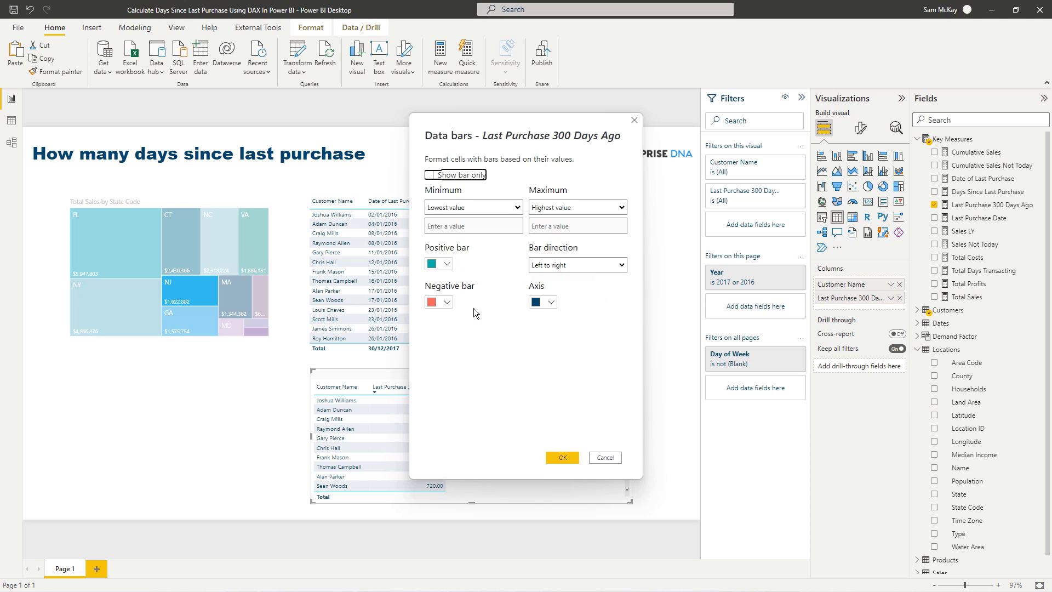
{"action": "left_click", "coordinate": [439, 264]}
{"action": "left_click", "coordinate": [531, 291]}
{"action": "left_click", "coordinate": [567, 457]}
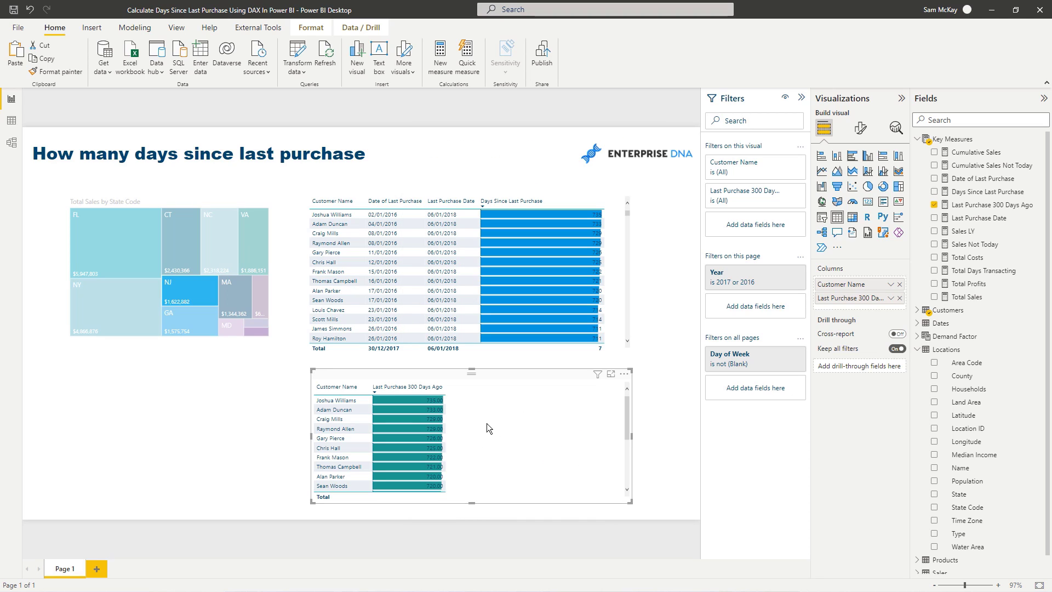
- Widen the Last Purchase 300 Days Ago column and extend its table slightly upward
{"action": "left_click_drag", "start_coordinate": [445, 386], "coordinate": [491, 386]}
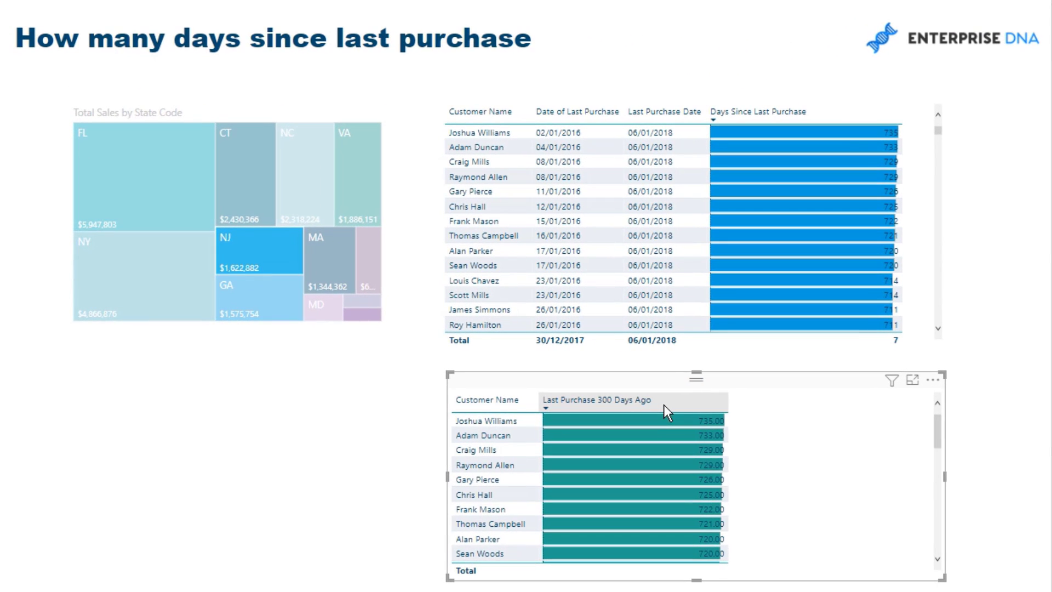
{"action": "left_click_drag", "start_coordinate": [696, 373], "coordinate": [697, 359]}
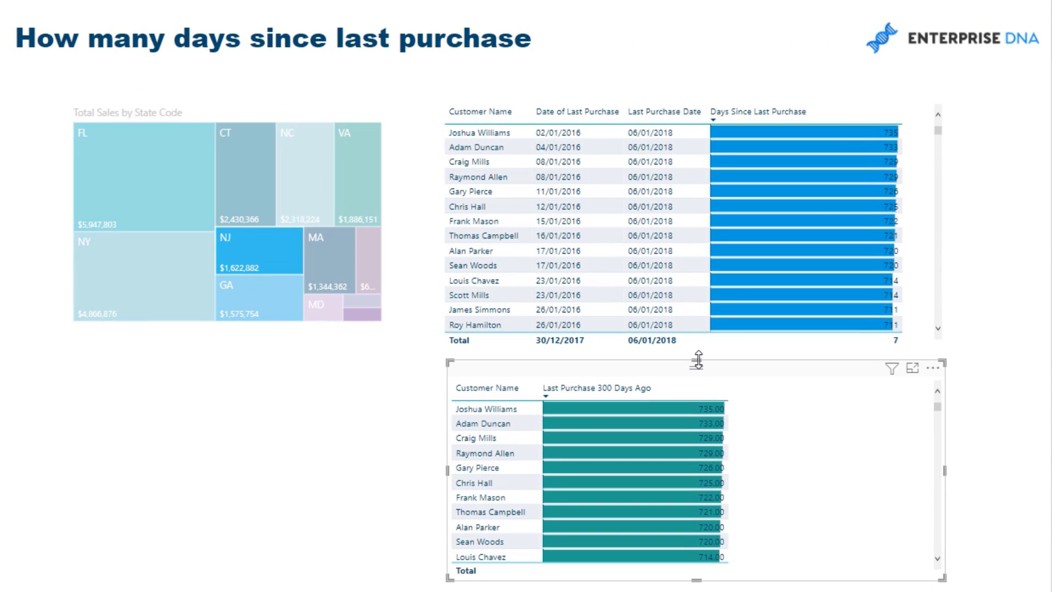
- Filter both tables by NY in the treemap and widen the Last Purchase 300 Days Ago column to fill most of its table
{"action": "left_click", "coordinate": [159, 268]}
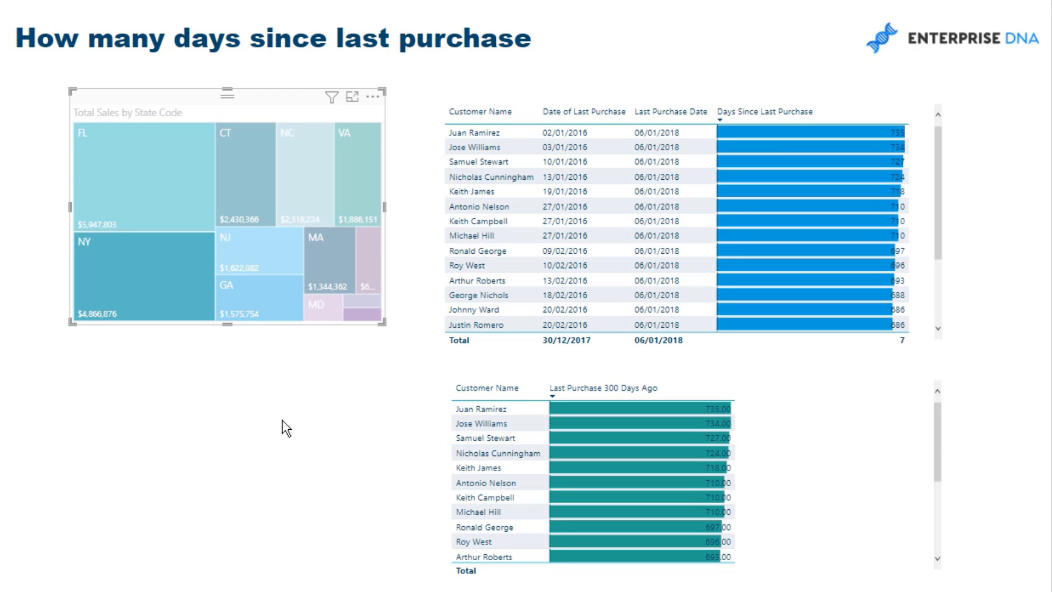
{"action": "scroll", "coordinate": [814, 460], "scroll_direction": "down", "scroll_amount": 5}
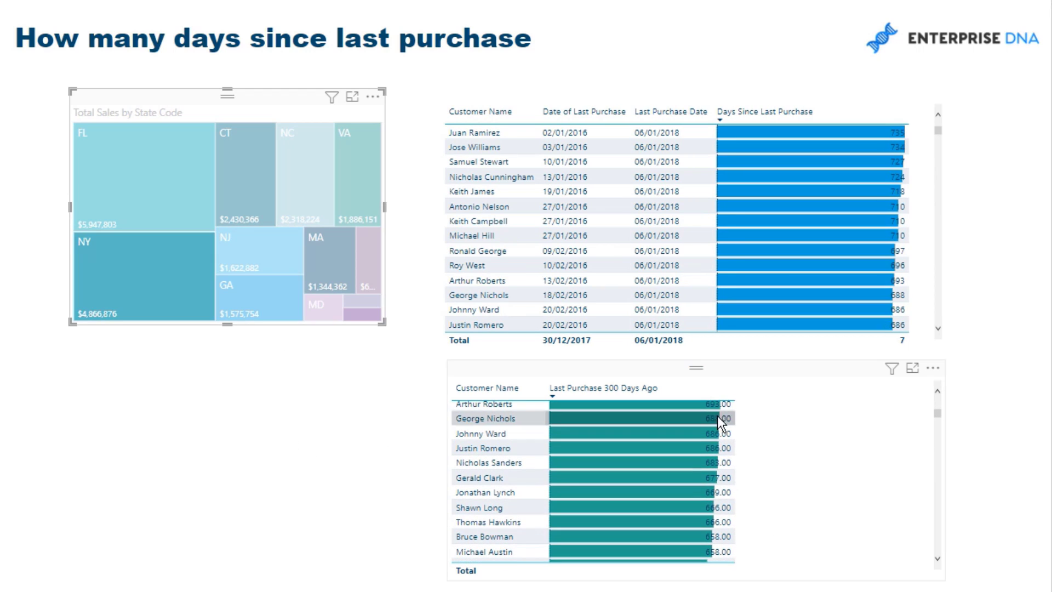
{"action": "left_click_drag", "start_coordinate": [735, 392], "coordinate": [864, 392]}
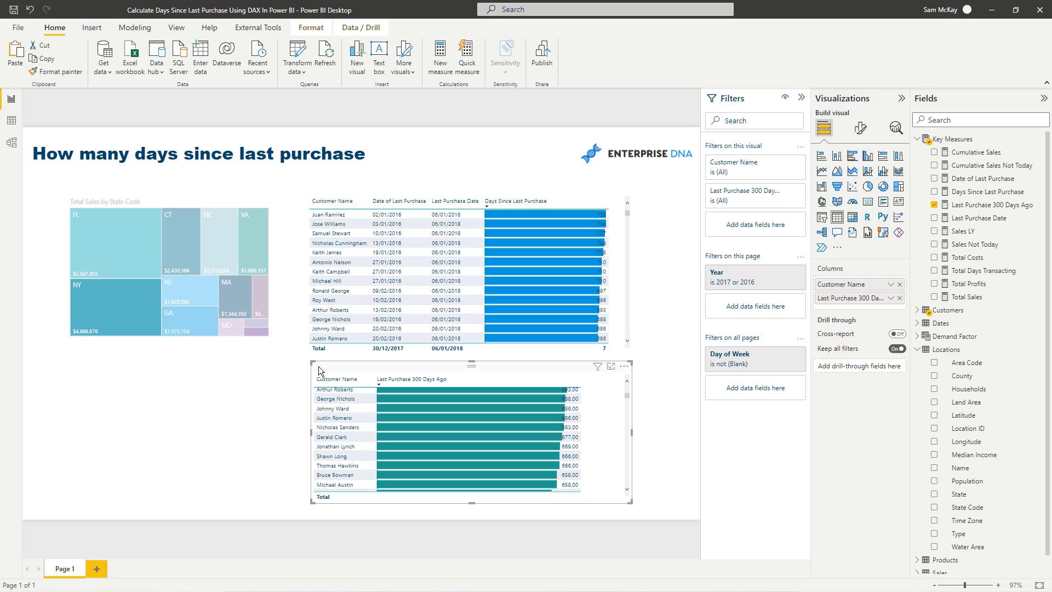
{"action": "scroll", "coordinate": [323, 373], "scroll_direction": "up", "scroll_amount": 2}
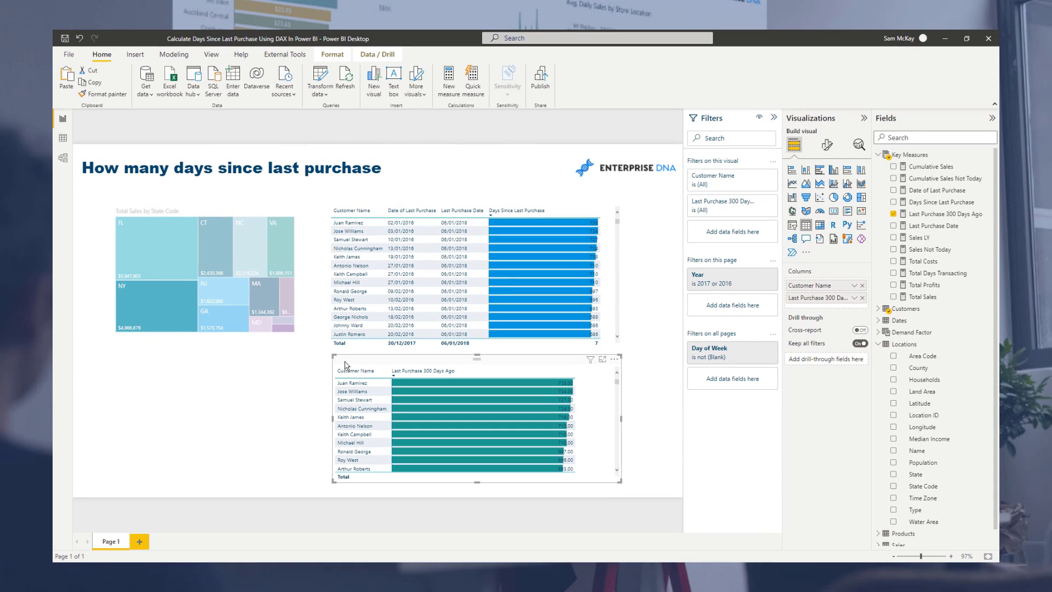